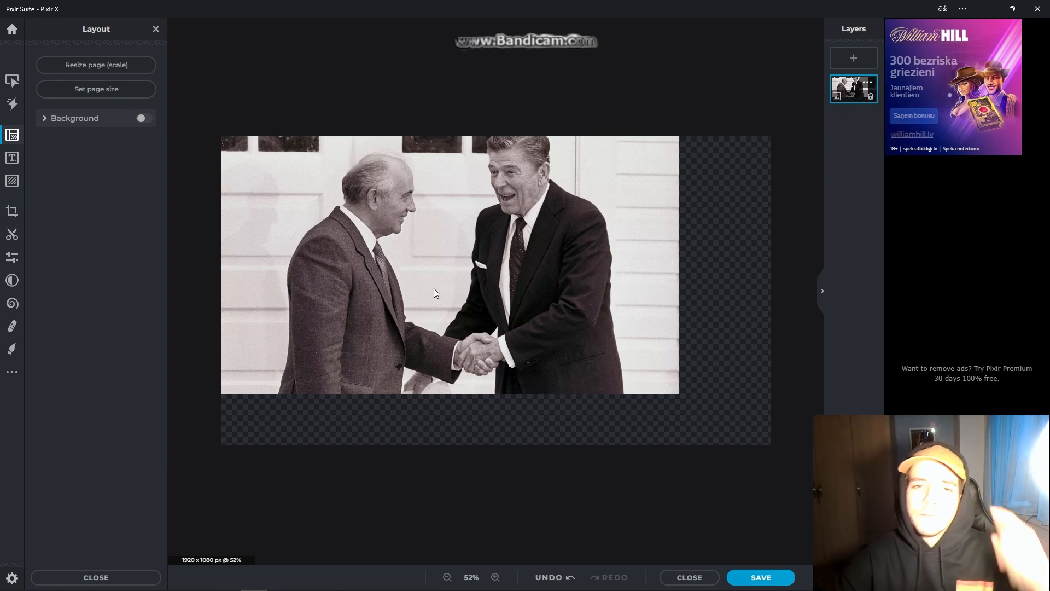
# Add dap me up.jpeg as an image layer, scaled down over the middle of the handshake photo.
pyautogui.click(853, 58)
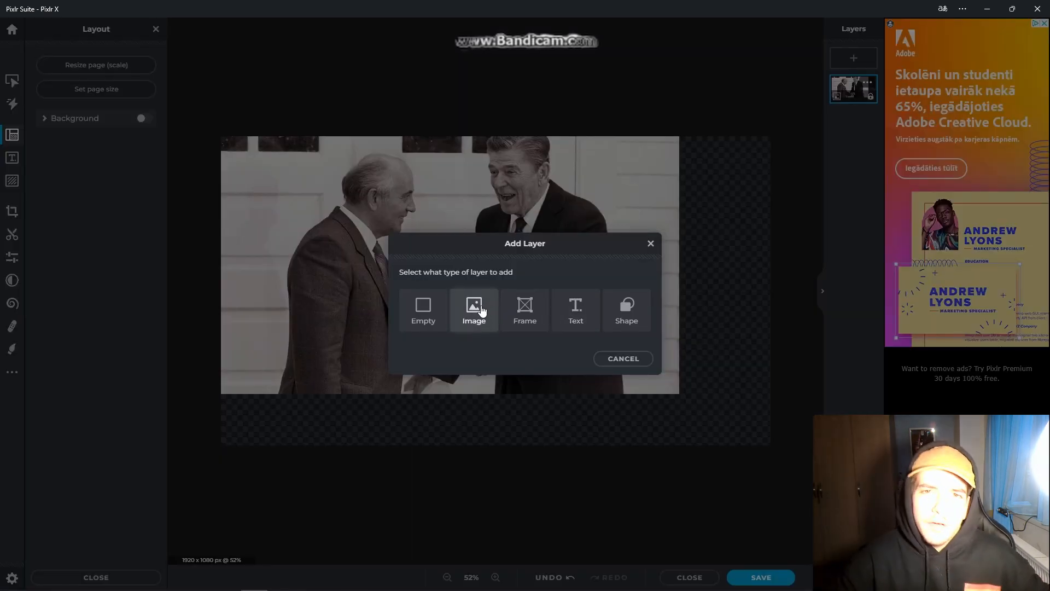
pyautogui.click(473, 309)
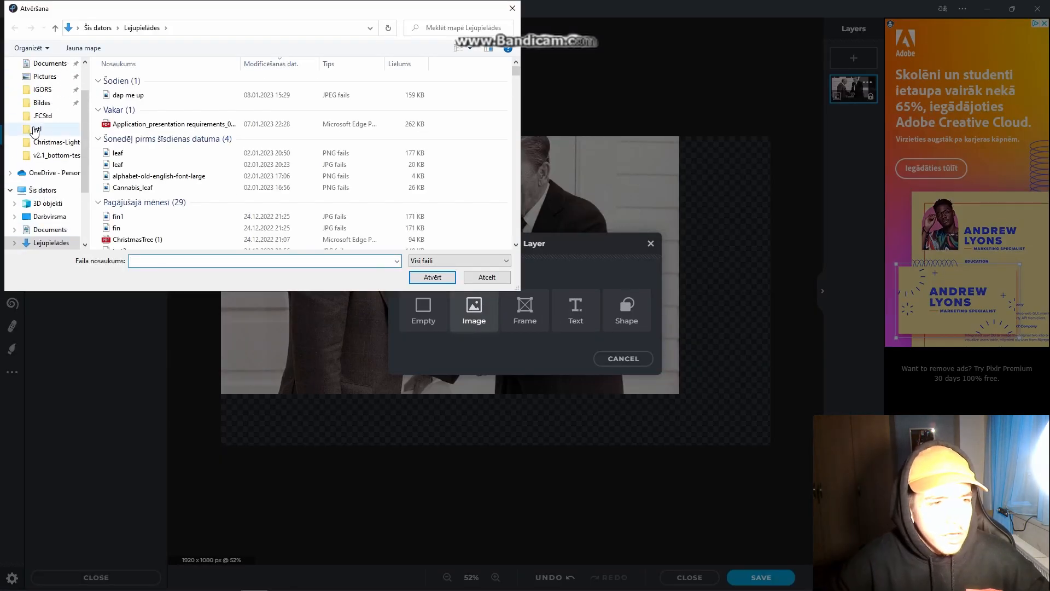
pyautogui.doubleClick(153, 92)
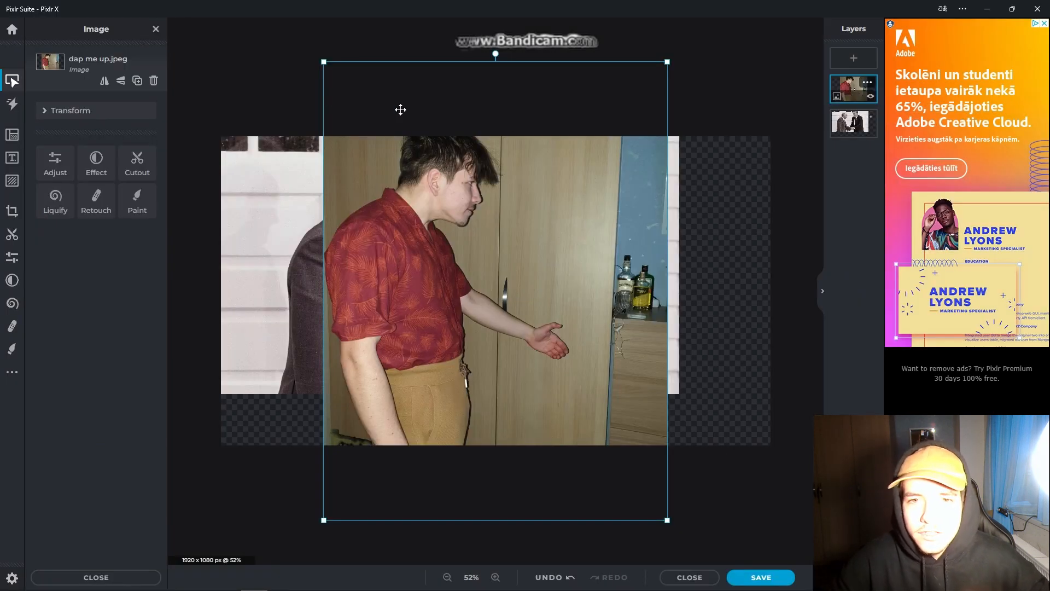
pyautogui.moveTo(324, 66); pyautogui.dragTo(450, 226)
pyautogui.moveTo(572, 364); pyautogui.dragTo(497, 300)
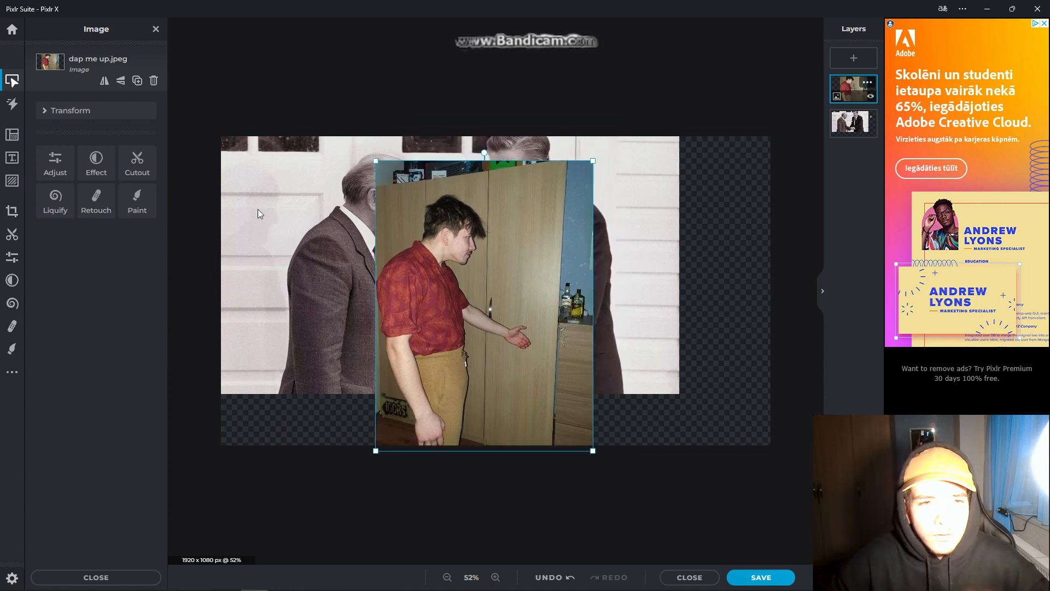
# Cut rectangular areas of background away above, beside and below the outstretched hand in the added photo, using Cutout in Remove mode.
pyautogui.click(137, 167)
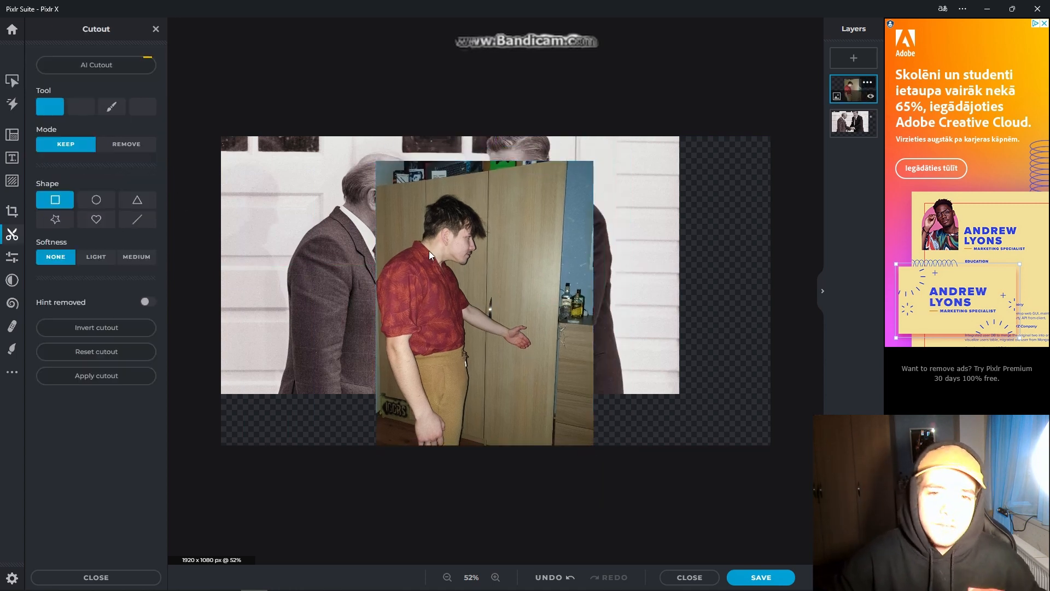
pyautogui.click(127, 145)
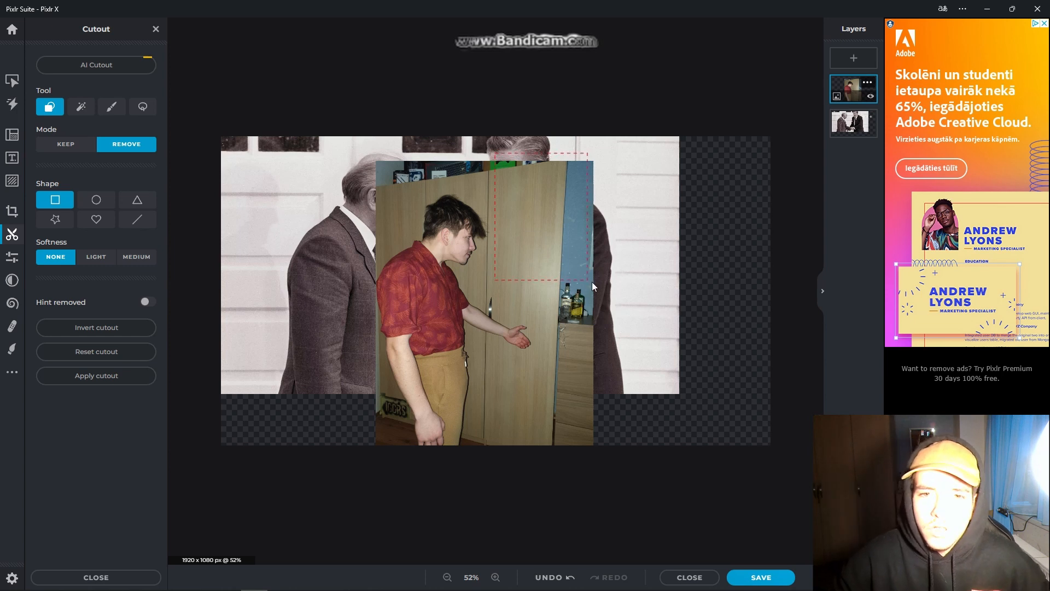
pyautogui.moveTo(592, 281); pyautogui.dragTo(613, 297)
pyautogui.moveTo(631, 382); pyautogui.dragTo(629, 400)
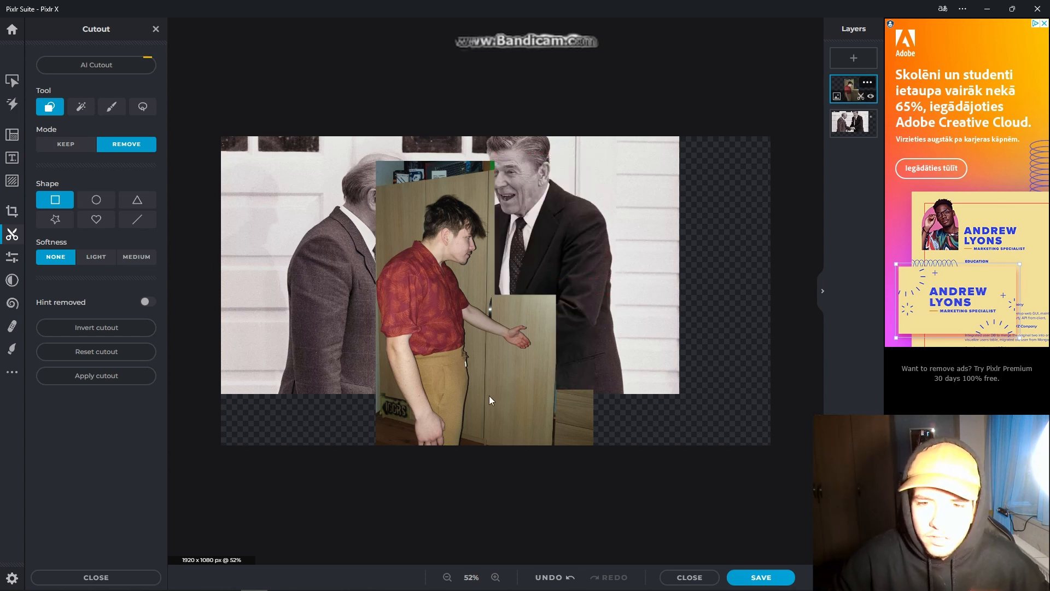
pyautogui.moveTo(653, 444); pyautogui.dragTo(651, 444)
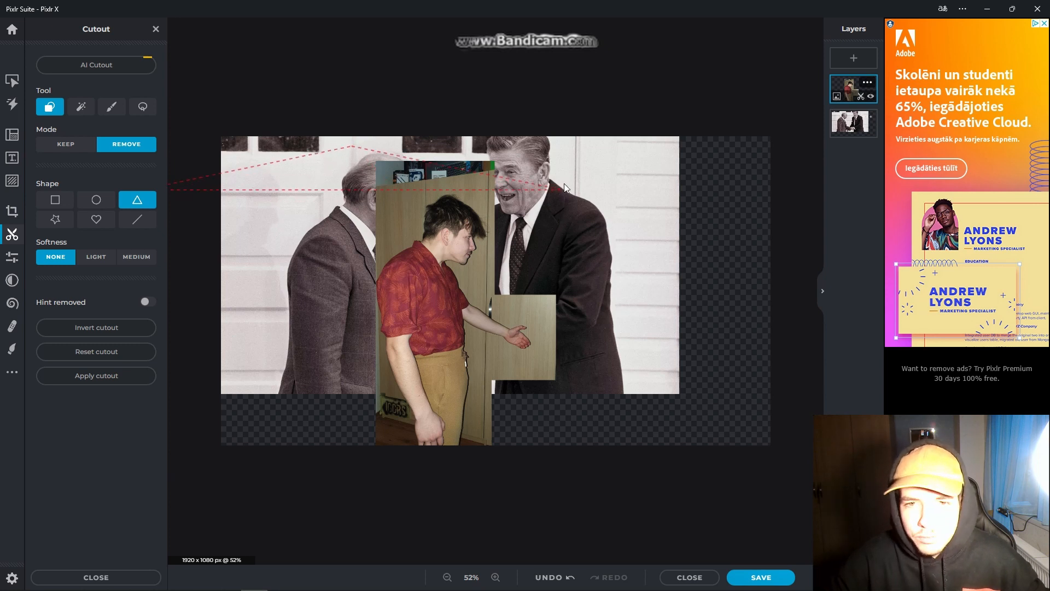
# Remove a triangular piece of background above the head and brush away wardrobe around the outstretched hand with a 50 px cutout brush.
pyautogui.moveTo(563, 187); pyautogui.dragTo(563, 188)
pyautogui.click(112, 108)
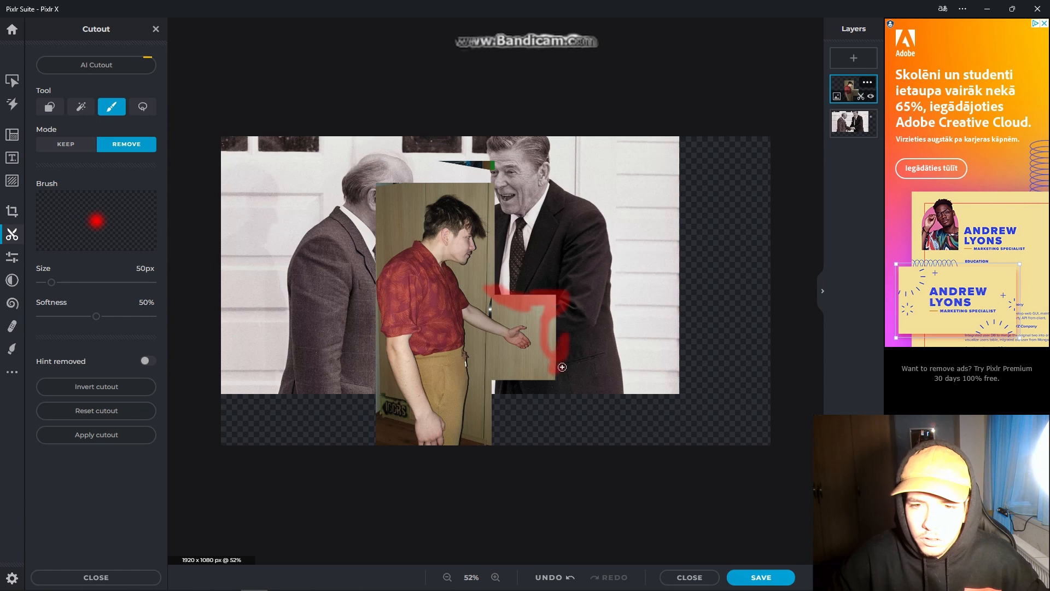
pyautogui.moveTo(549, 362); pyautogui.dragTo(549, 361)
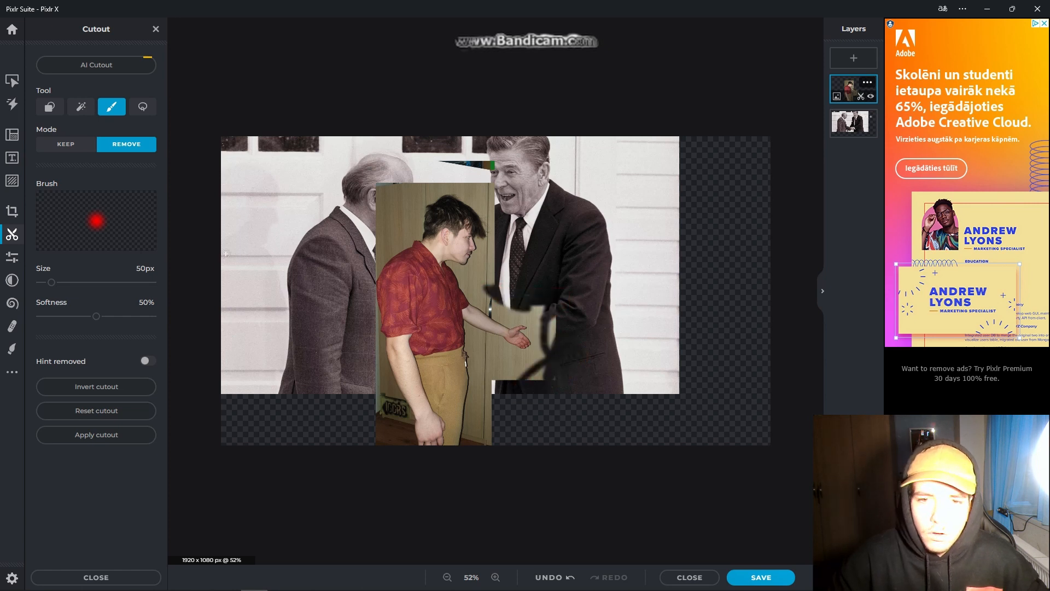
# Try to remove the wardrobe background behind the young man with Magic Cutout at tolerance 32.
pyautogui.click(82, 114)
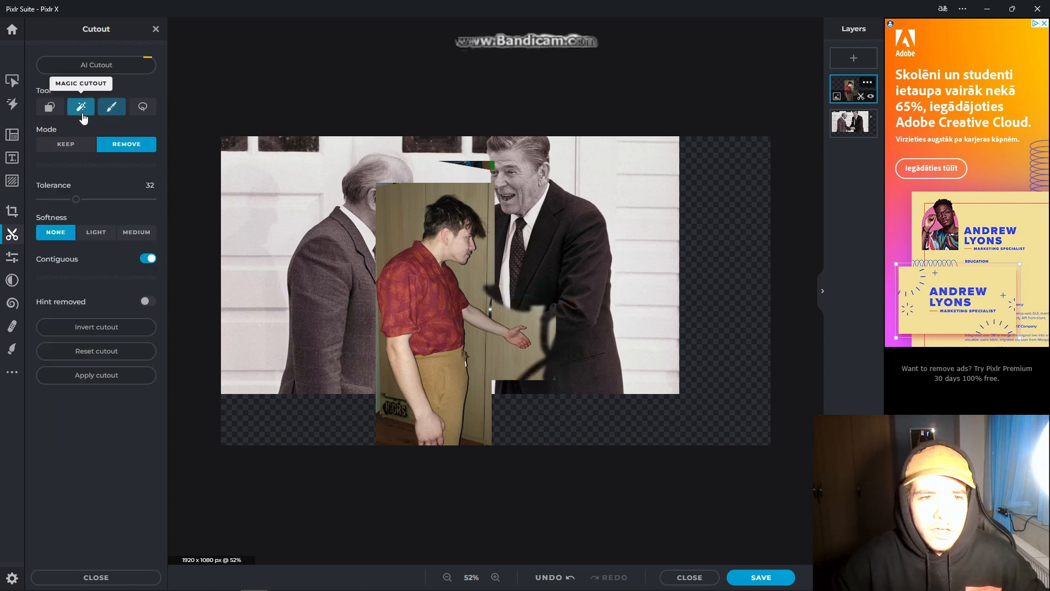
pyautogui.click(408, 209)
pyautogui.hotkey('ctrl', 'z')
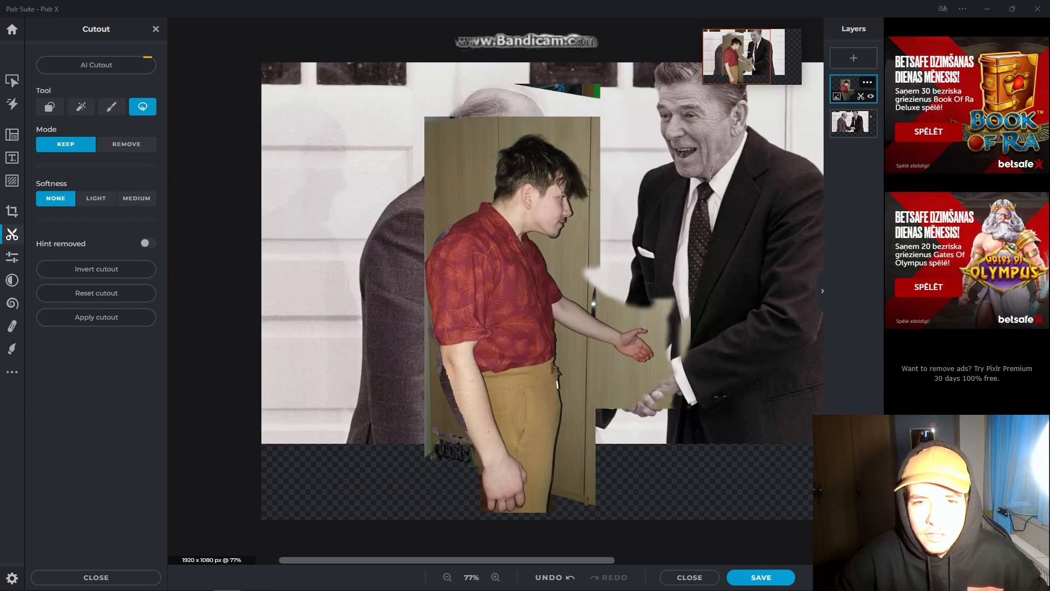
# Remove rectangular areas of wardrobe background in front of the young man's face with the rectangle cutout shape.
pyautogui.click(50, 107)
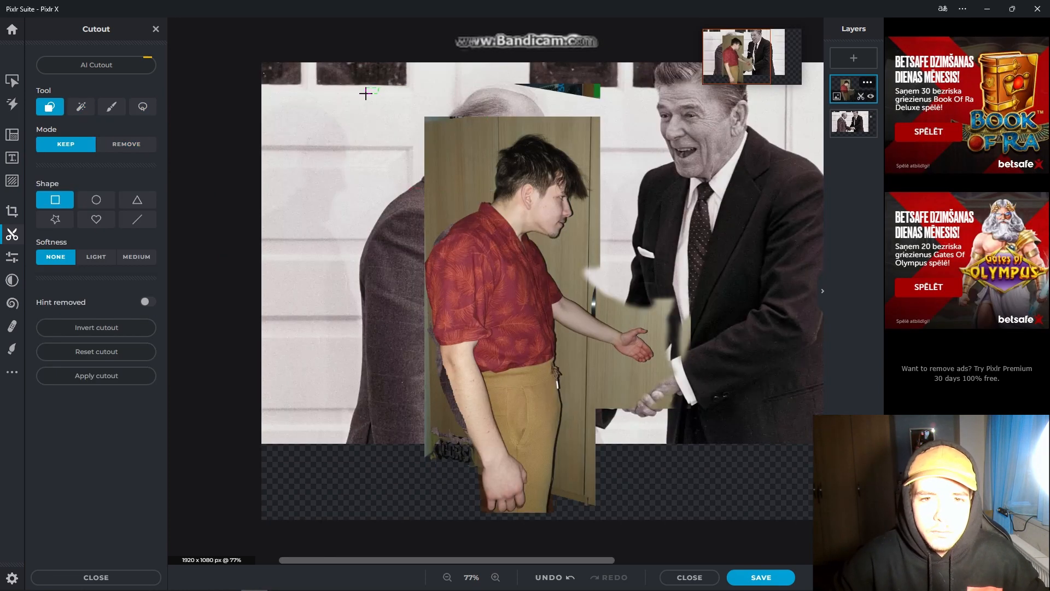
pyautogui.click(126, 144)
pyautogui.moveTo(563, 247); pyautogui.dragTo(601, 287)
pyautogui.hotkey('ctrl', 'z')
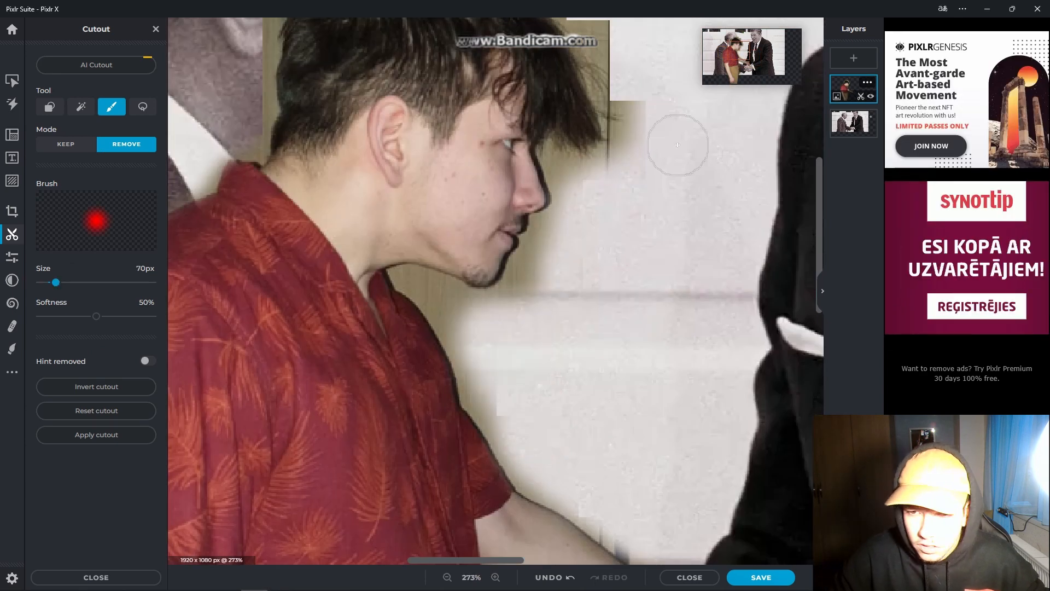
# Erase the remaining background along the young man's face, hair and lowered hand, refining with a 14 px cutout brush at 18% softness.
pyautogui.moveTo(475, 317); pyautogui.dragTo(607, 39)
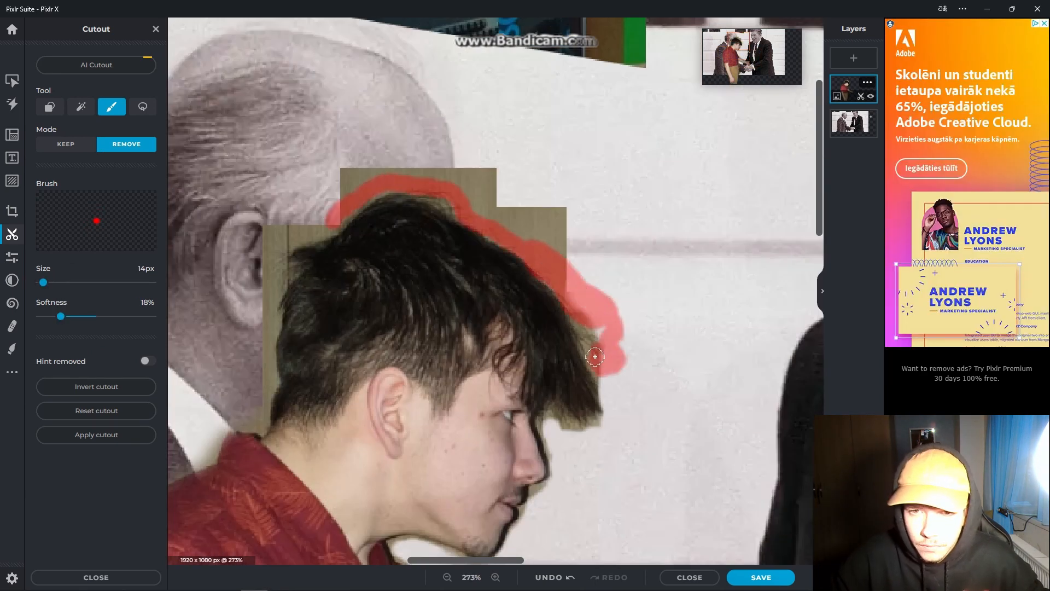
pyautogui.moveTo(495, 52); pyautogui.dragTo(531, 79)
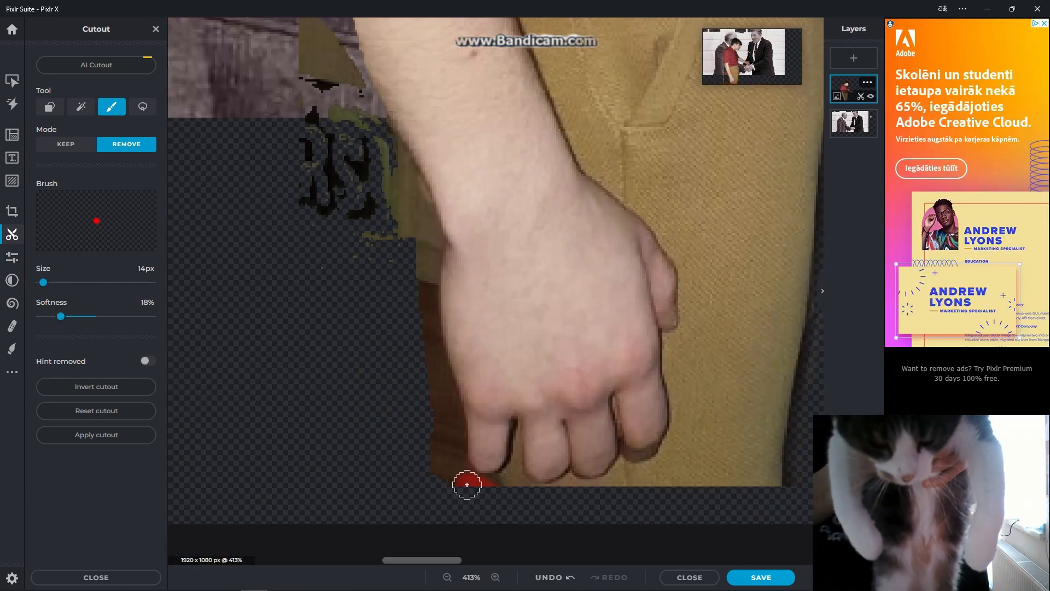
pyautogui.moveTo(468, 481); pyautogui.dragTo(503, 504)
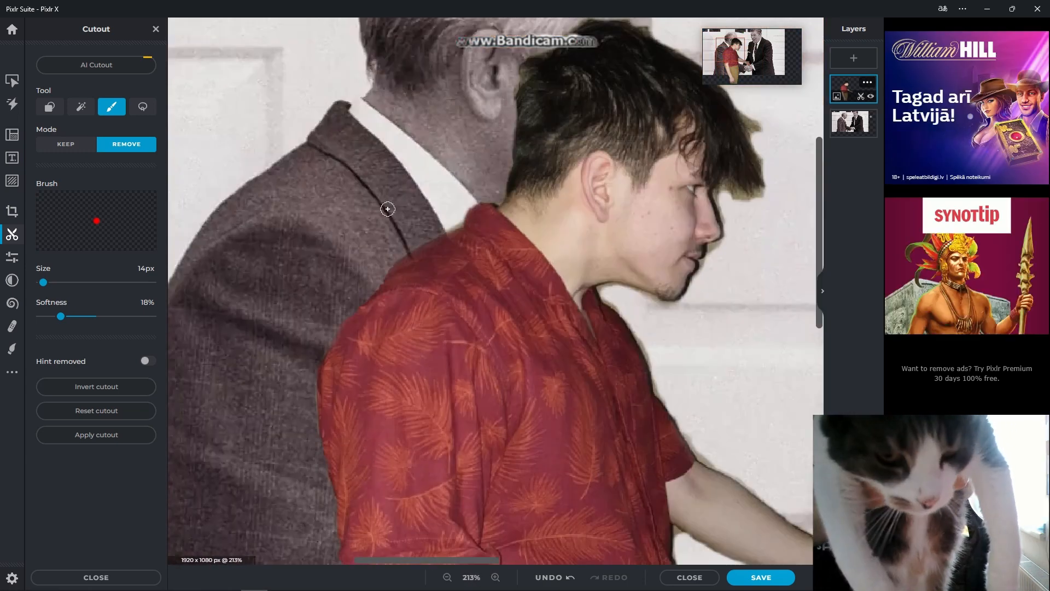
pyautogui.moveTo(43, 282); pyautogui.dragTo(40, 283)
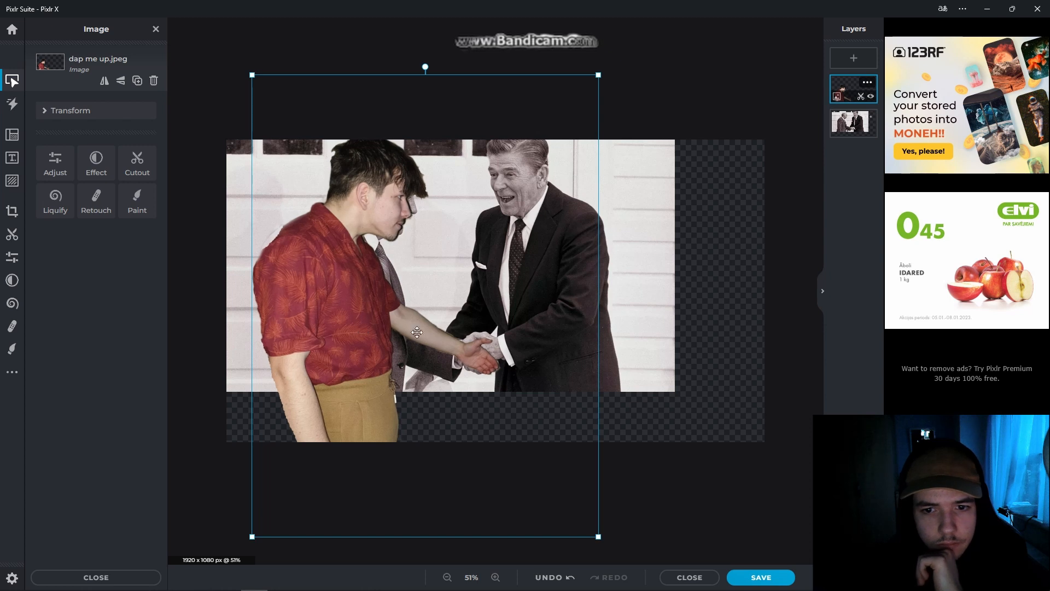
# Position the cut-out young man over the man in the grey suit so his hand meets the handshake.
pyautogui.moveTo(416, 332)
pyautogui.mouseDown()
pyautogui.moveTo(397, 334)
pyautogui.moveTo(413, 324)
pyautogui.mouseUp()
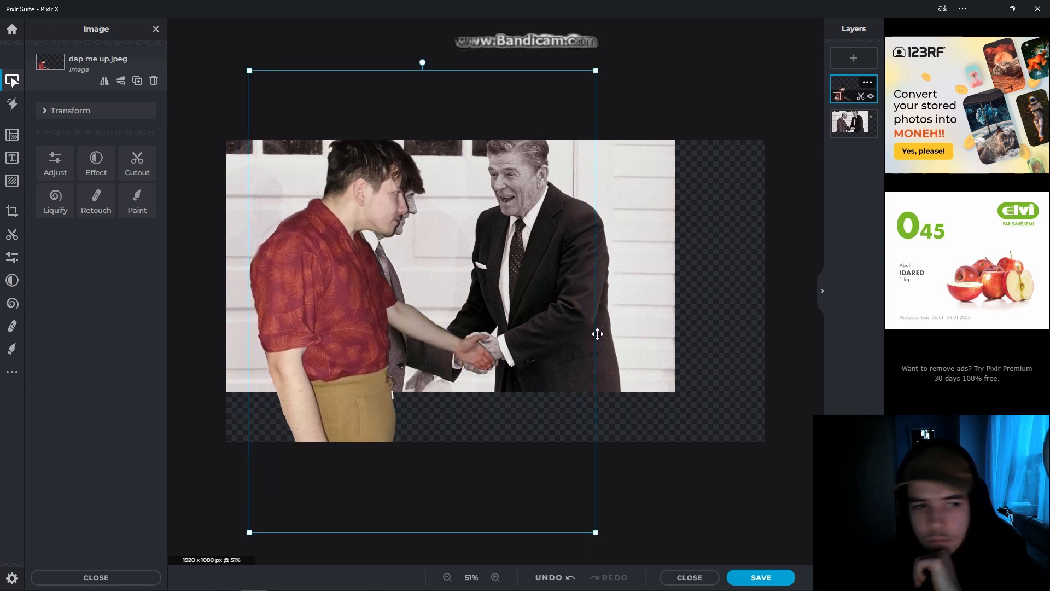
pyautogui.moveTo(338, 288)
pyautogui.mouseDown()
pyautogui.moveTo(306, 294)
pyautogui.moveTo(337, 291)
pyautogui.mouseUp()
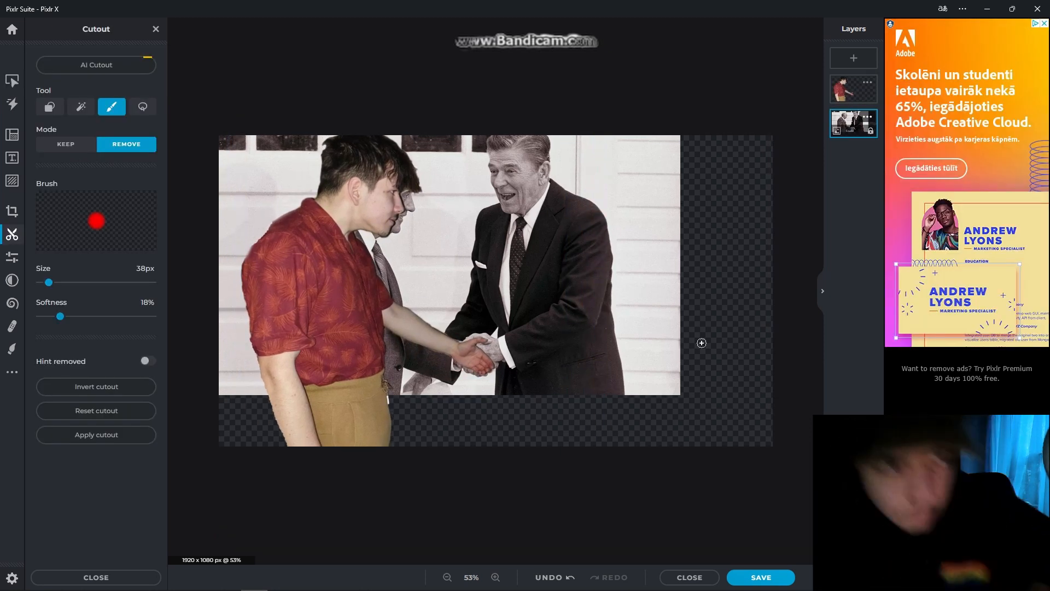
# Duplicate the handshake photo layer and hide the cut-out young man's layer to work on the copy.
pyautogui.hotkey('ctrl', 'c')
pyautogui.hotkey('ctrl', 'v')
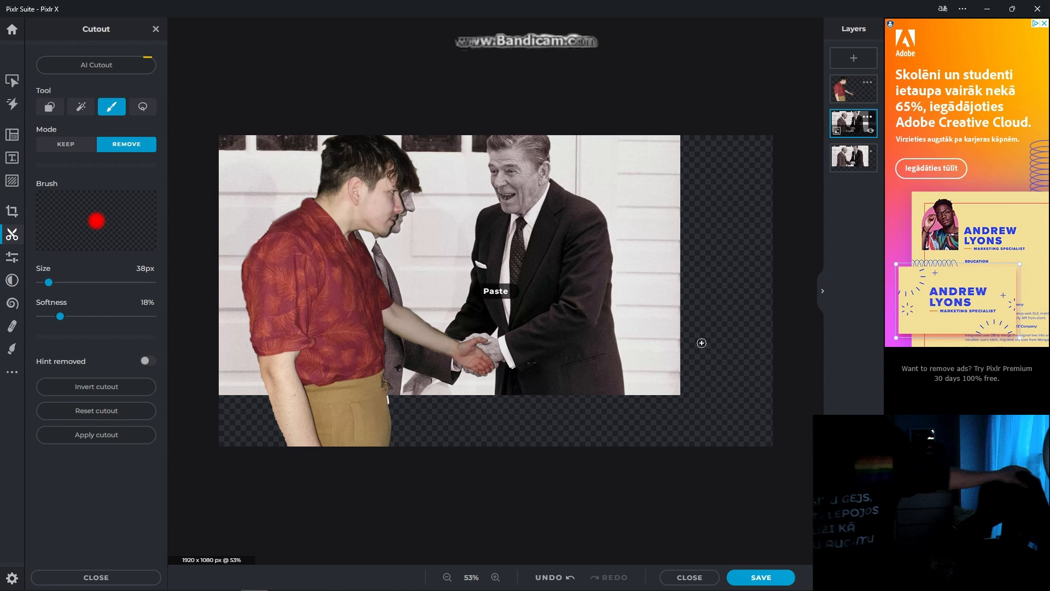
pyautogui.click(857, 165)
pyautogui.scroll(3, 457, 198)
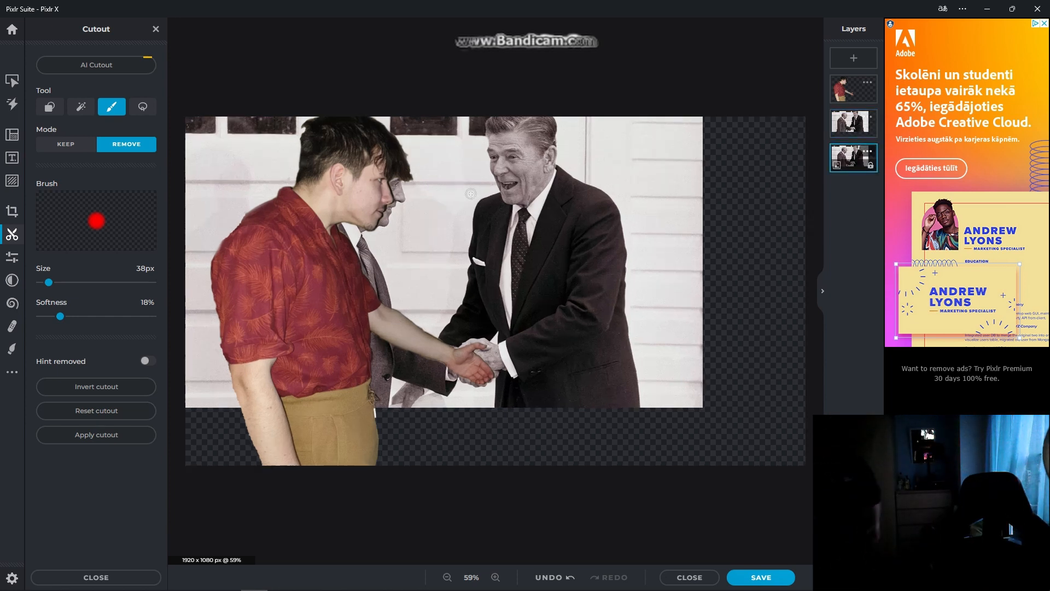
pyautogui.click(873, 99)
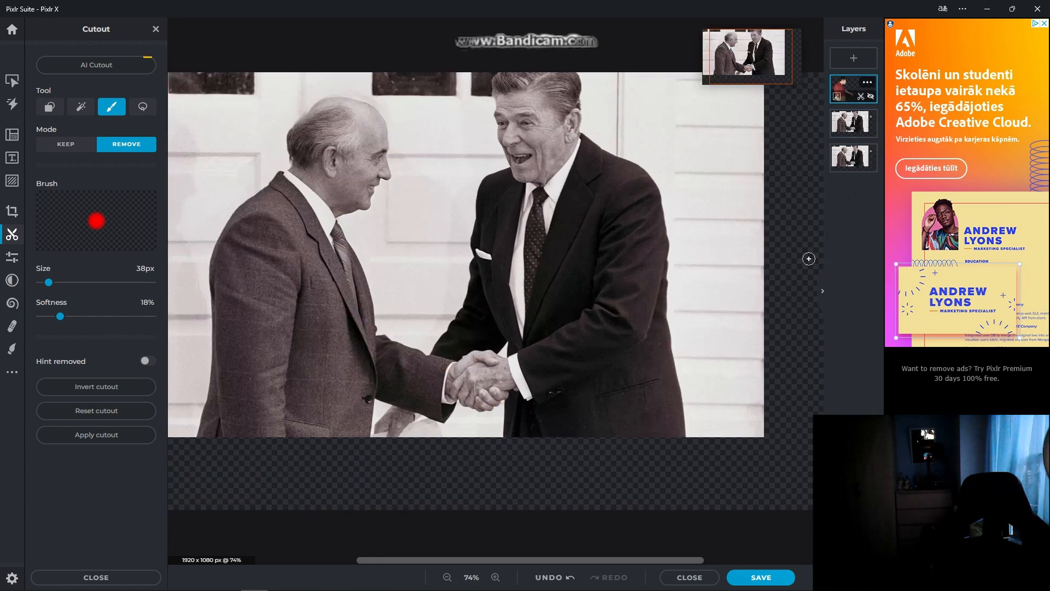
pyautogui.click(848, 130)
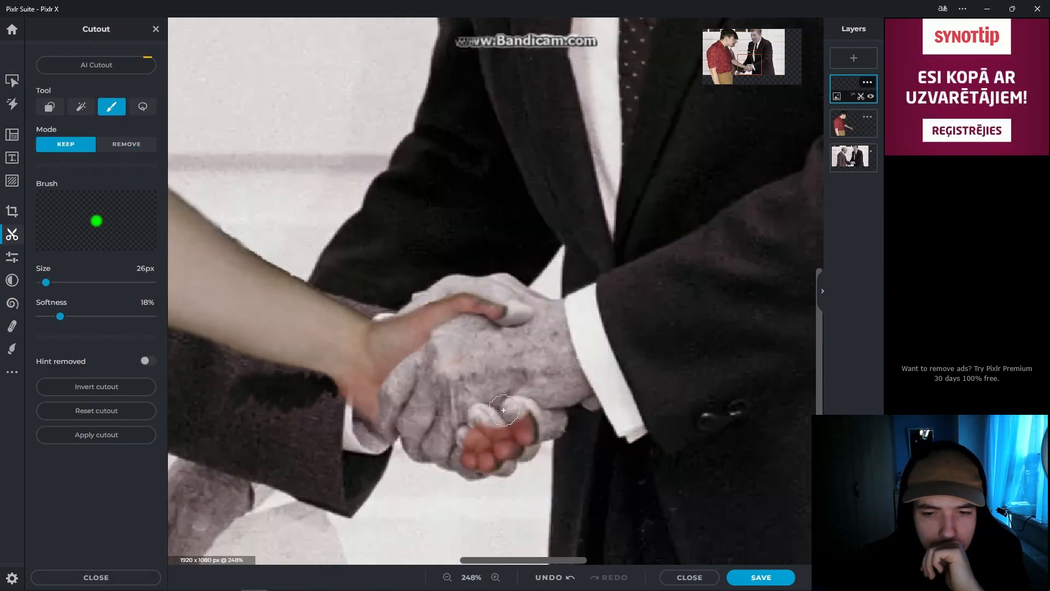
# Clone dark suit fabric over the leftover hand edge below the white cuff on the bottom photo layer.
pyautogui.click(850, 162)
pyautogui.click(11, 348)
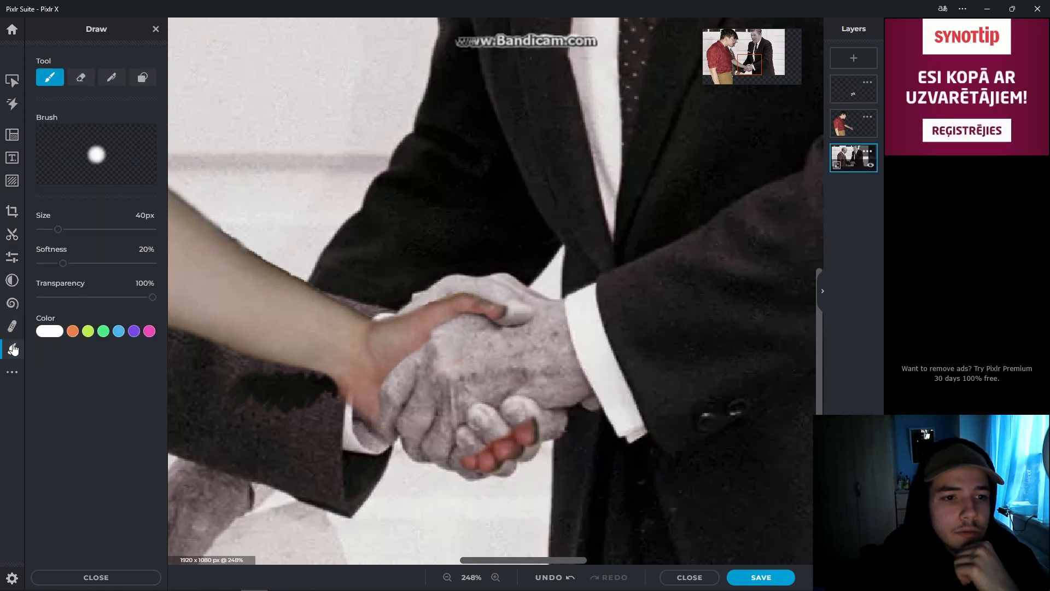
pyautogui.click(14, 330)
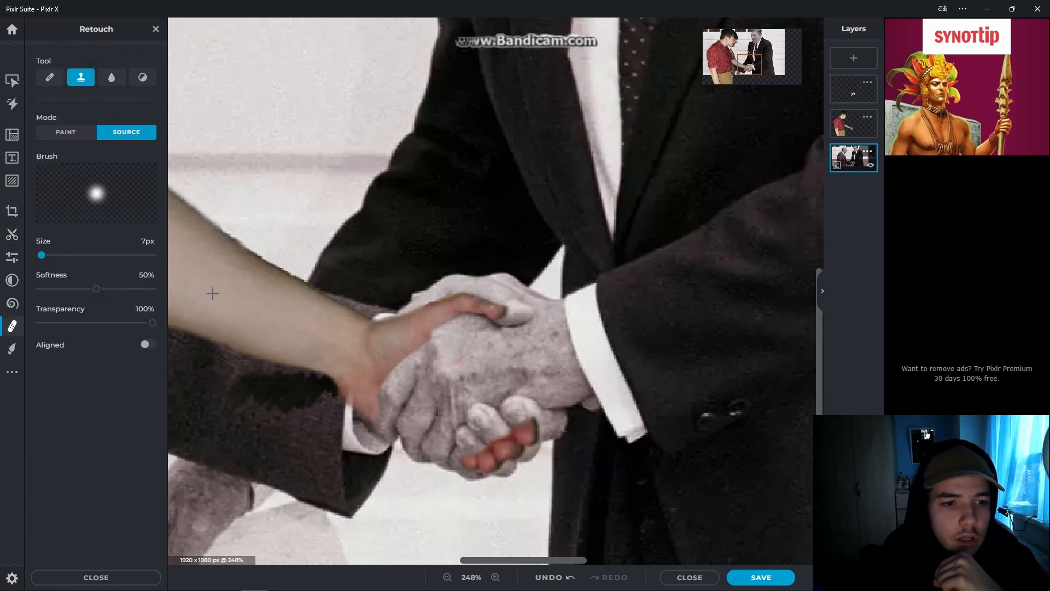
pyautogui.click(584, 432)
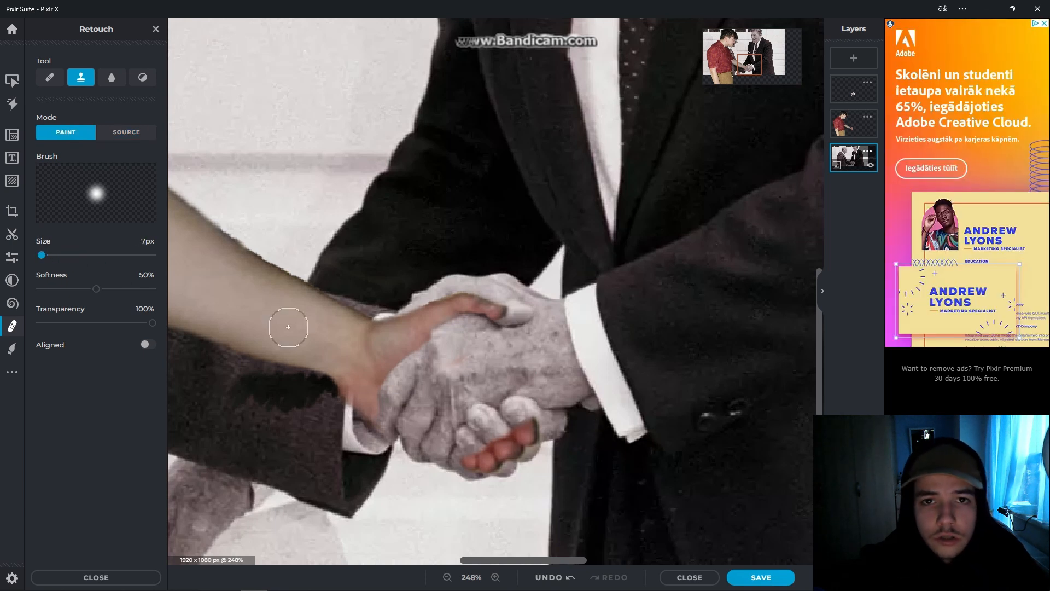
pyautogui.scroll(5, 605, 441)
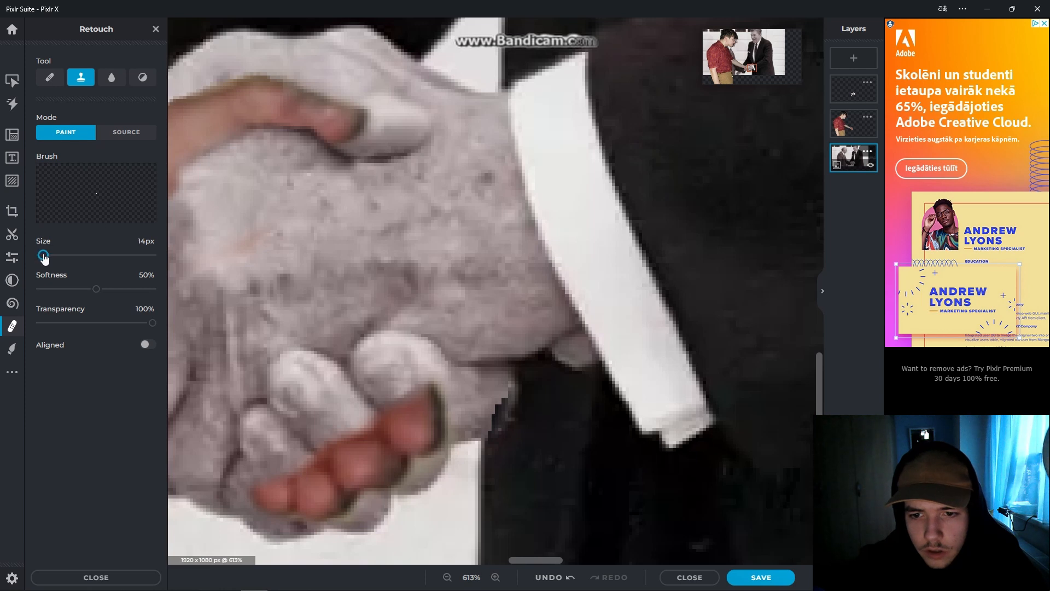
pyautogui.scroll(-5, 437, 330)
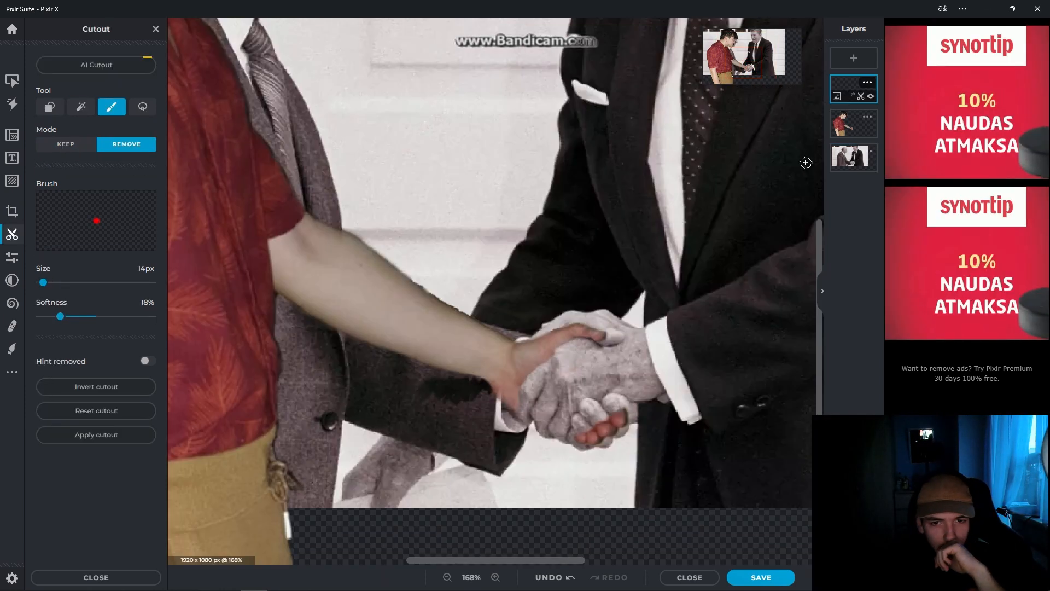
# Clone over the original man's sleeve and jacket edge on the bottom photo layer, using 11 px and 7 px stamps at 11% softness.
pyautogui.scroll(3, 518, 530)
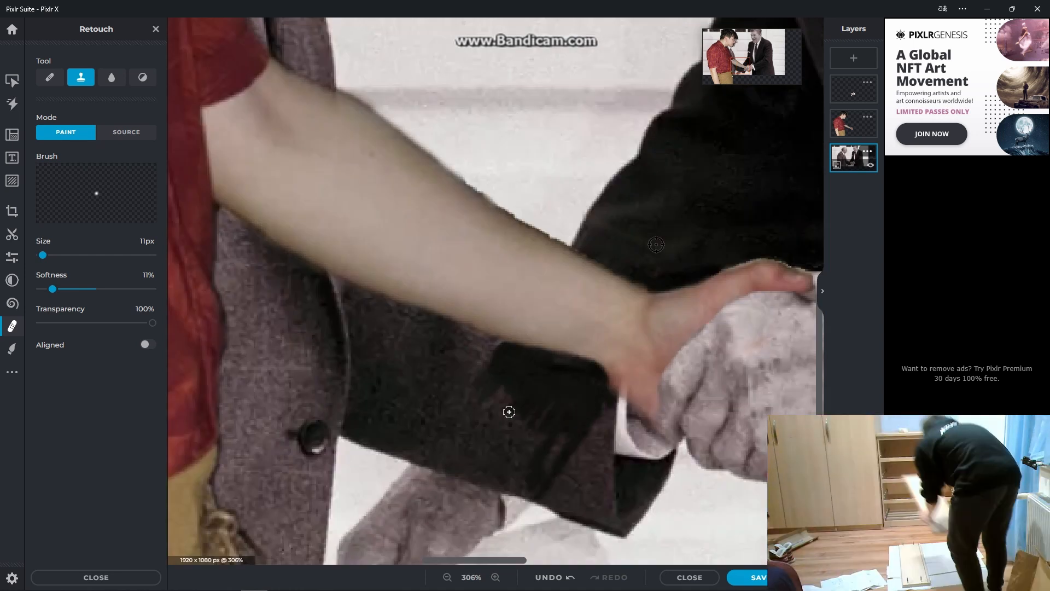
pyautogui.moveTo(509, 411)
pyautogui.mouseDown()
pyautogui.moveTo(487, 449)
pyautogui.moveTo(451, 416)
pyautogui.moveTo(475, 445)
pyautogui.moveTo(481, 393)
pyautogui.moveTo(522, 394)
pyautogui.moveTo(506, 447)
pyautogui.mouseUp()
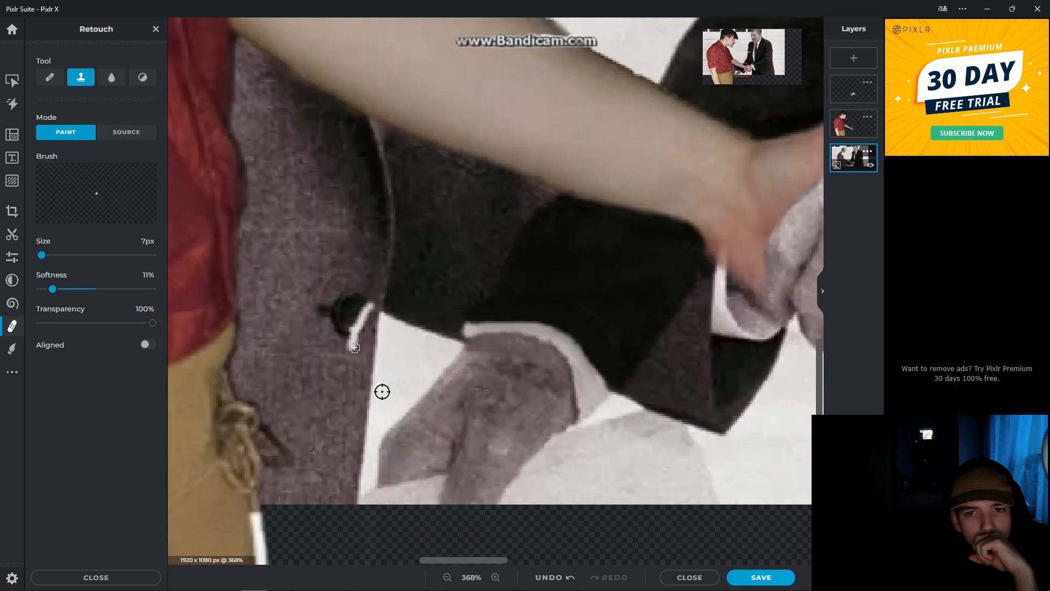
pyautogui.moveTo(382, 391)
pyautogui.mouseDown()
pyautogui.moveTo(403, 206)
pyautogui.moveTo(446, 198)
pyautogui.mouseUp()
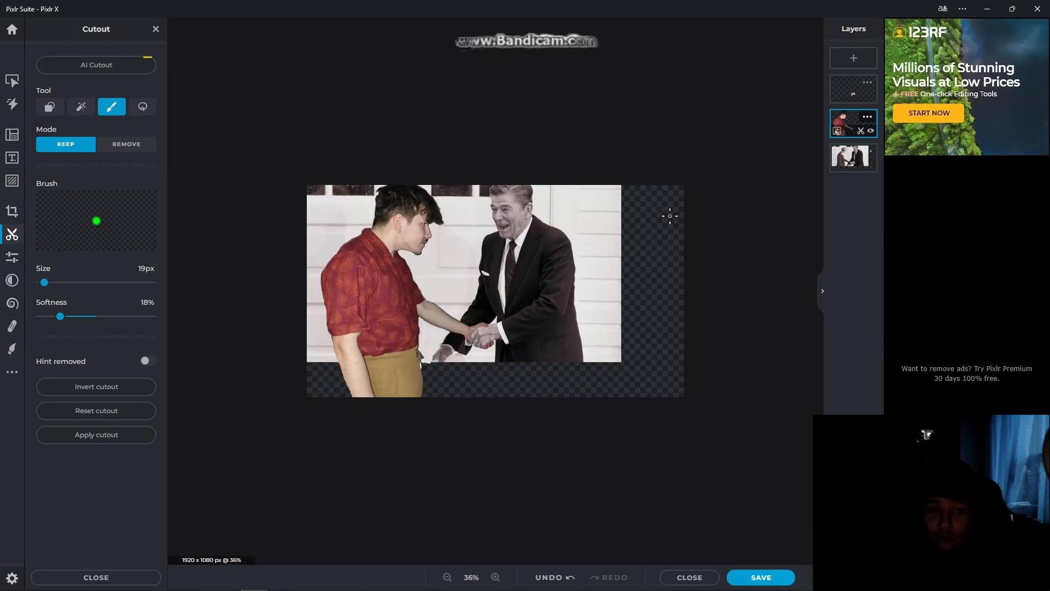
pyautogui.click(19, 311)
pyautogui.click(13, 280)
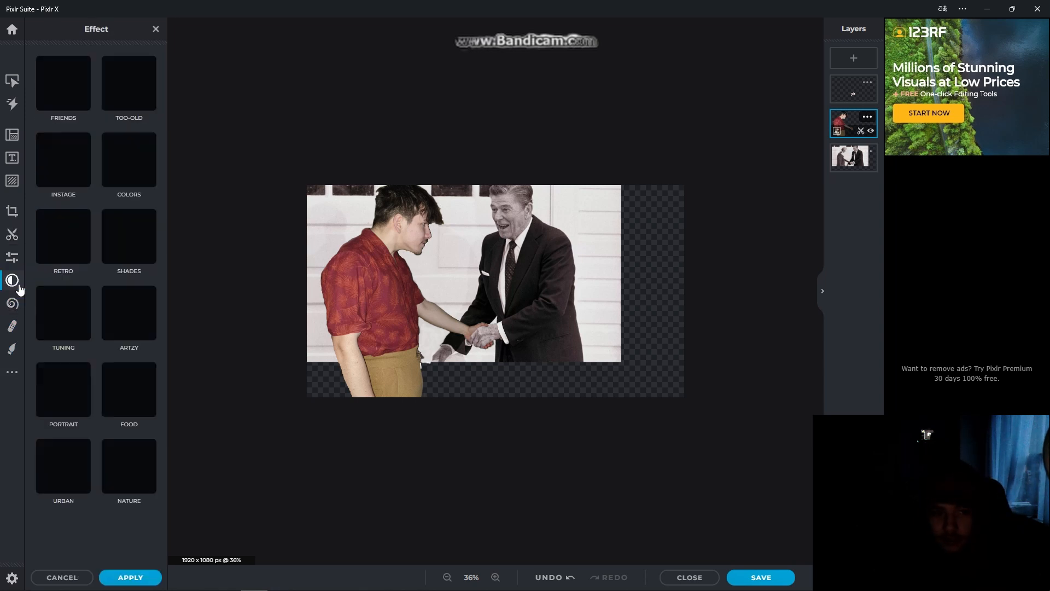
pyautogui.click(20, 326)
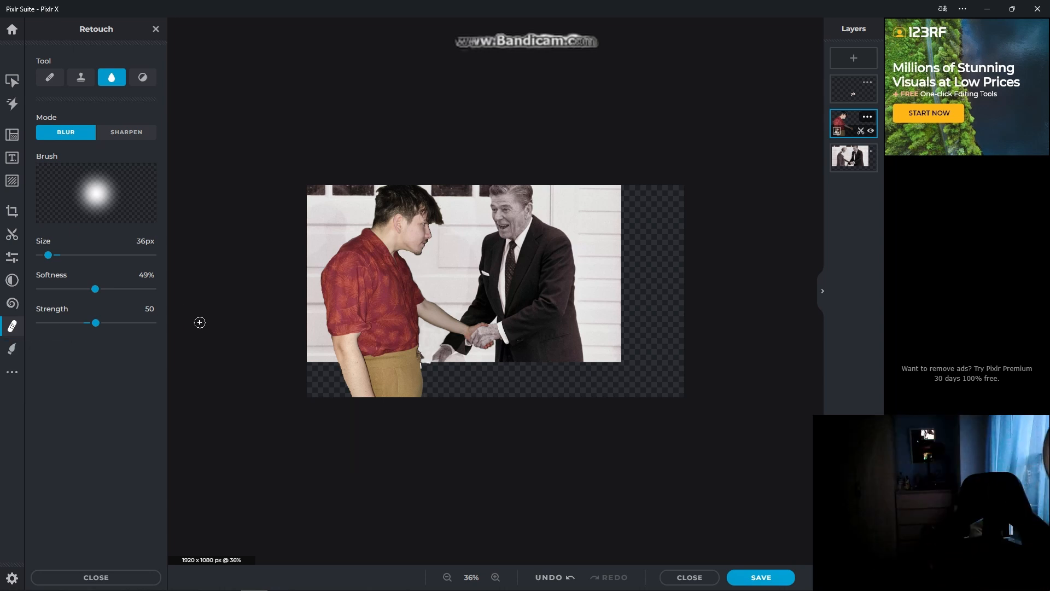
# Try the Too-Old effects Agnes, Henry, Porter and Olay on the cut-out young man's layer.
pyautogui.click(12, 257)
pyautogui.click(57, 164)
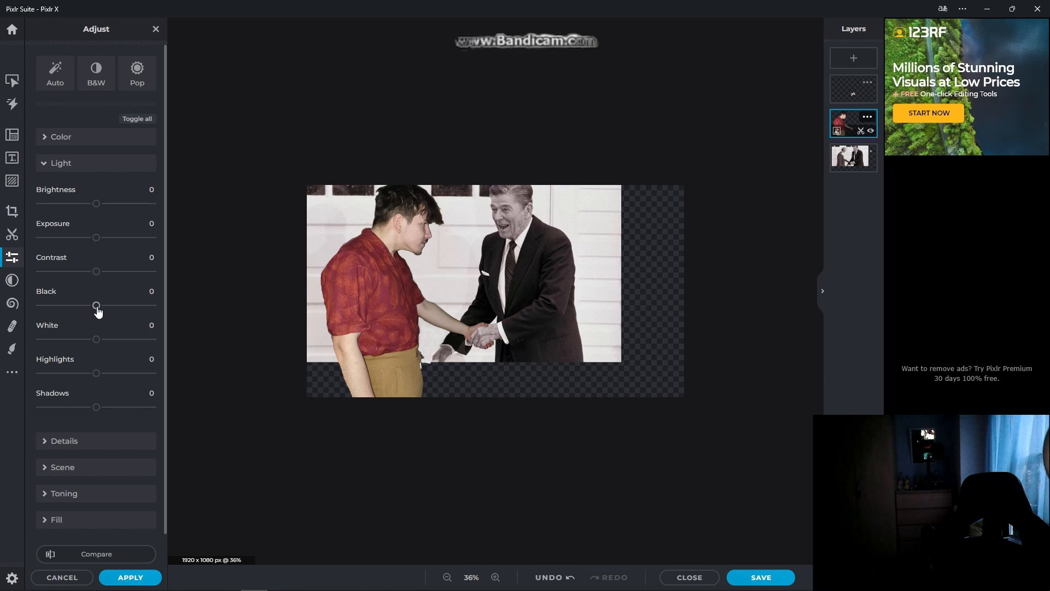
pyautogui.click(12, 280)
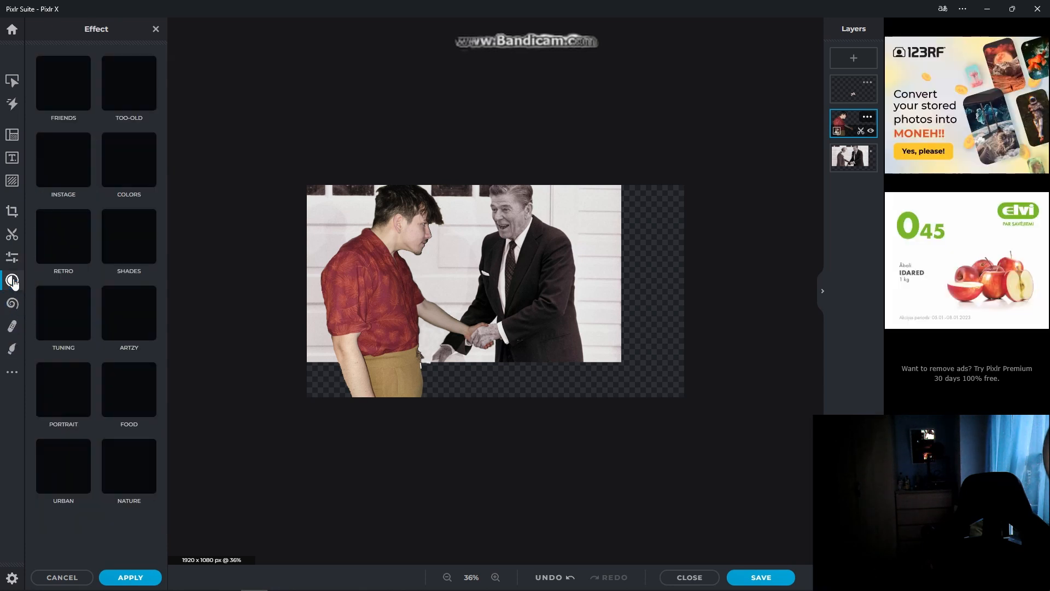
pyautogui.click(130, 93)
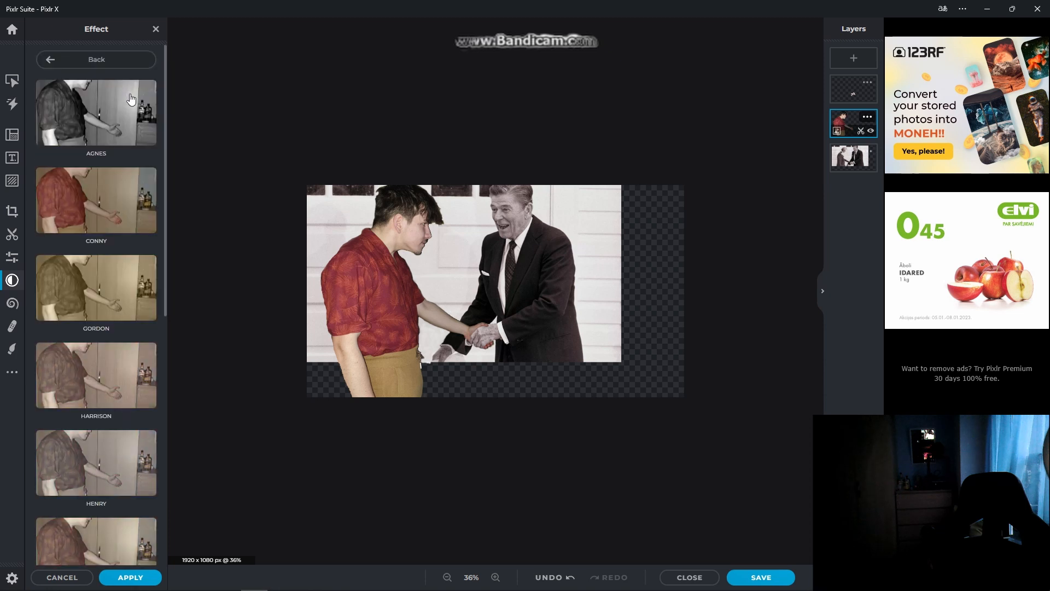
pyautogui.click(82, 121)
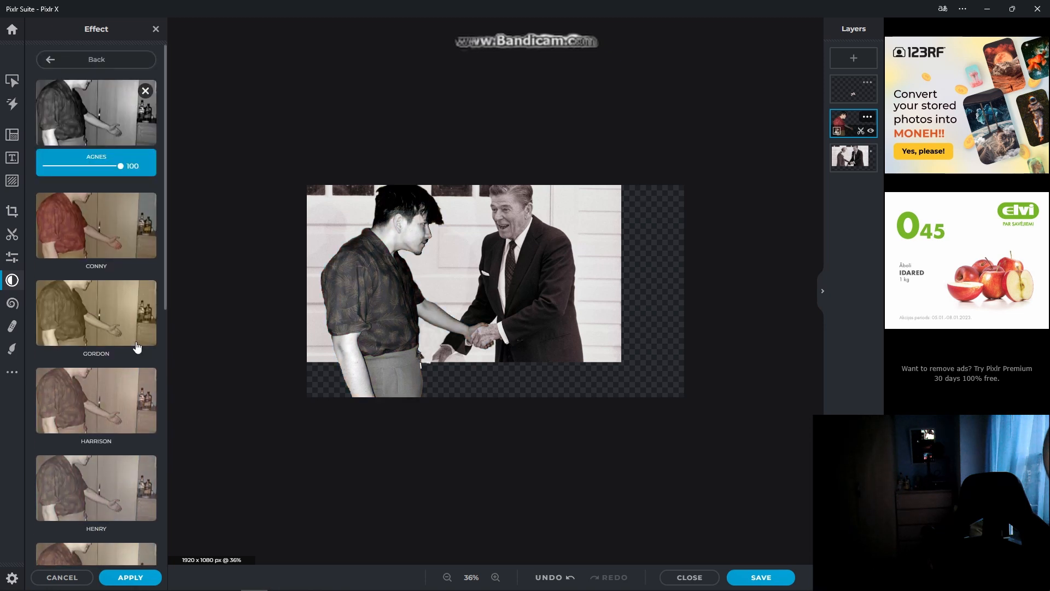
pyautogui.scroll(-2, 99, 435)
pyautogui.click(117, 427)
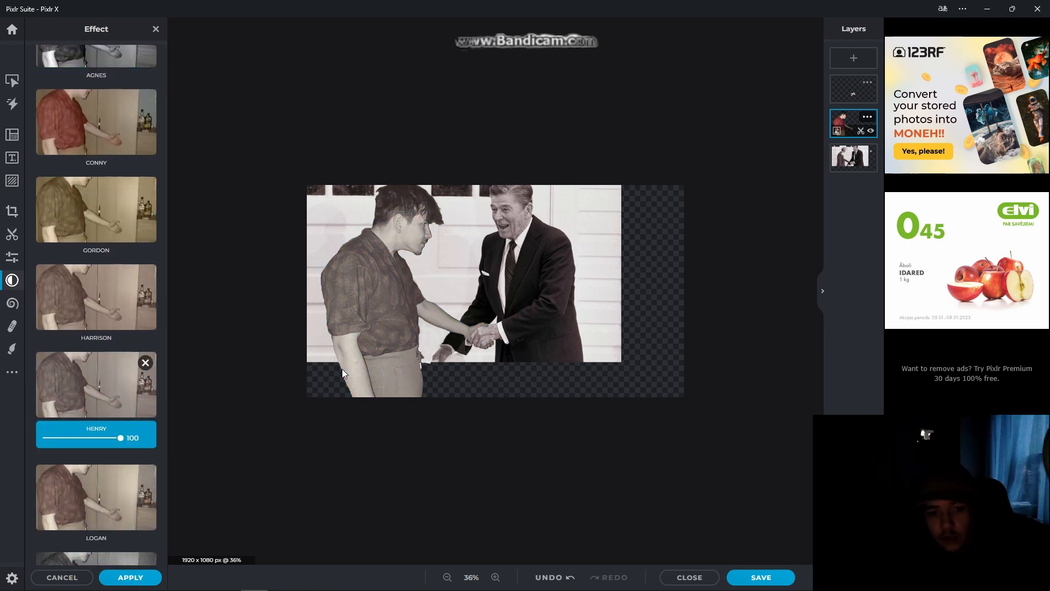
pyautogui.scroll(-2, 251, 390)
pyautogui.scroll(-5, 98, 383)
pyautogui.click(103, 350)
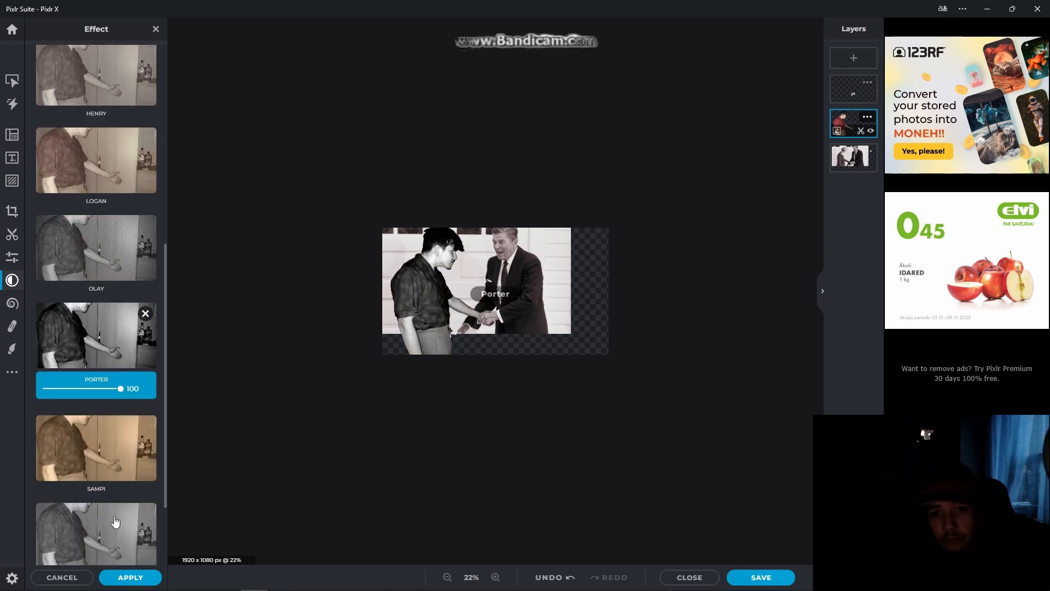
pyautogui.click(95, 525)
pyautogui.click(124, 248)
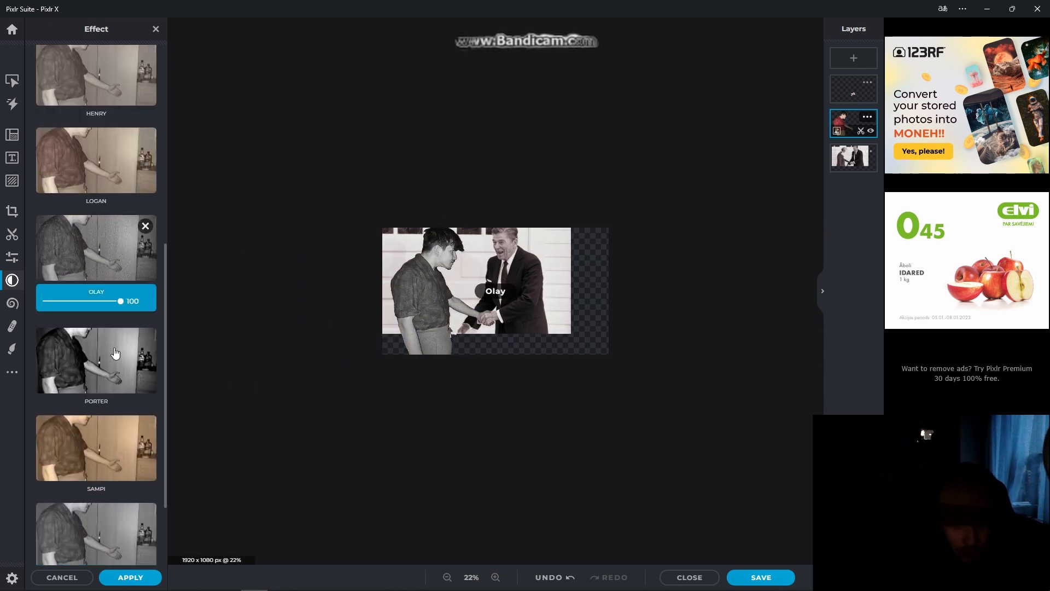
pyautogui.click(118, 351)
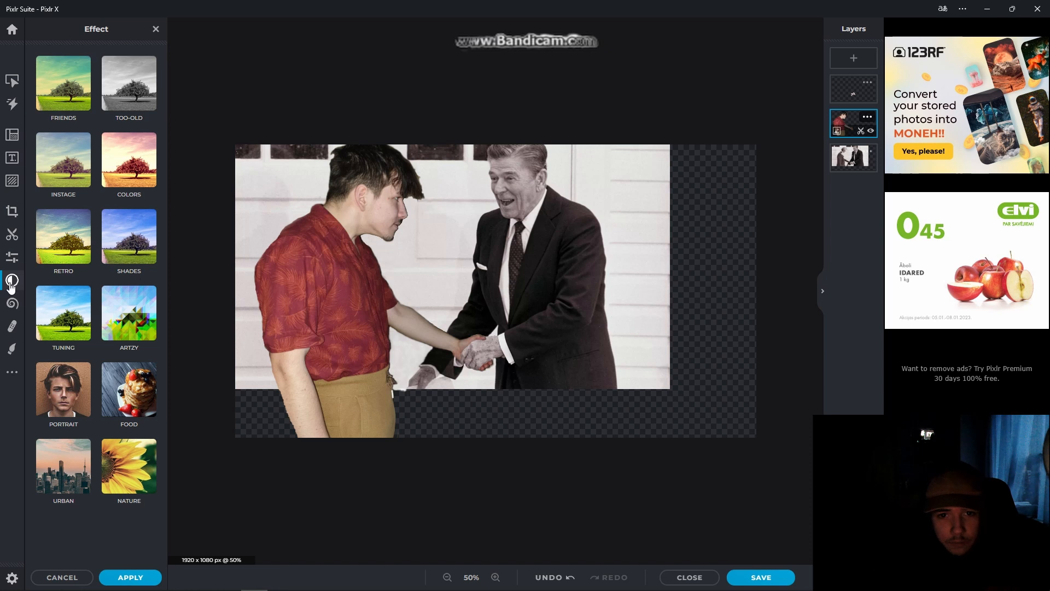
# Try exposure -9, contrast -5, highlights 6 and shadows -12 on the cut-out young man's layer.
pyautogui.click(12, 257)
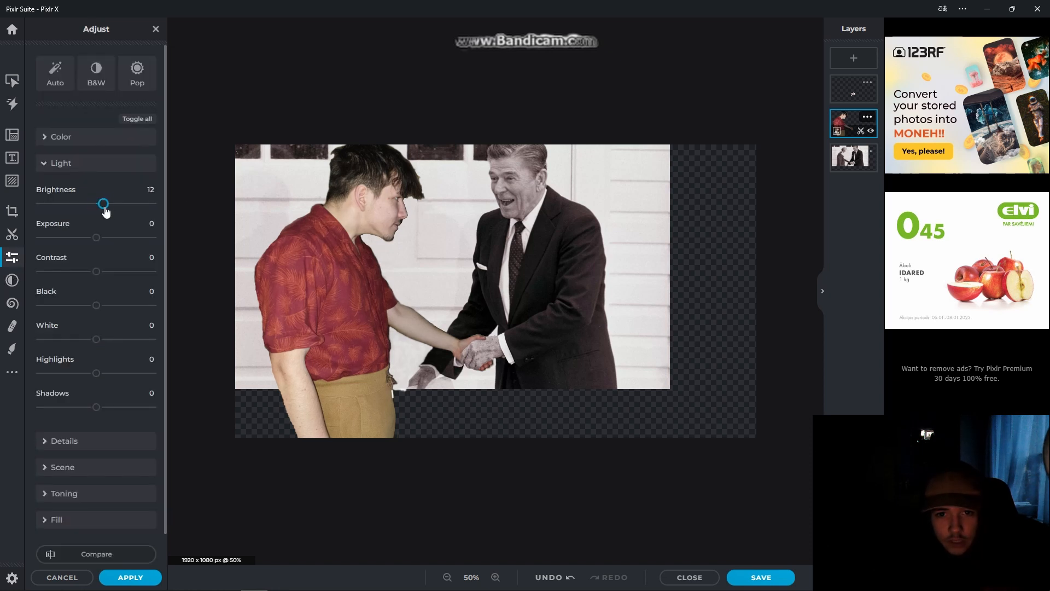
pyautogui.moveTo(105, 207)
pyautogui.mouseDown()
pyautogui.moveTo(132, 206)
pyautogui.moveTo(86, 206)
pyautogui.moveTo(140, 206)
pyautogui.moveTo(98, 213)
pyautogui.mouseUp()
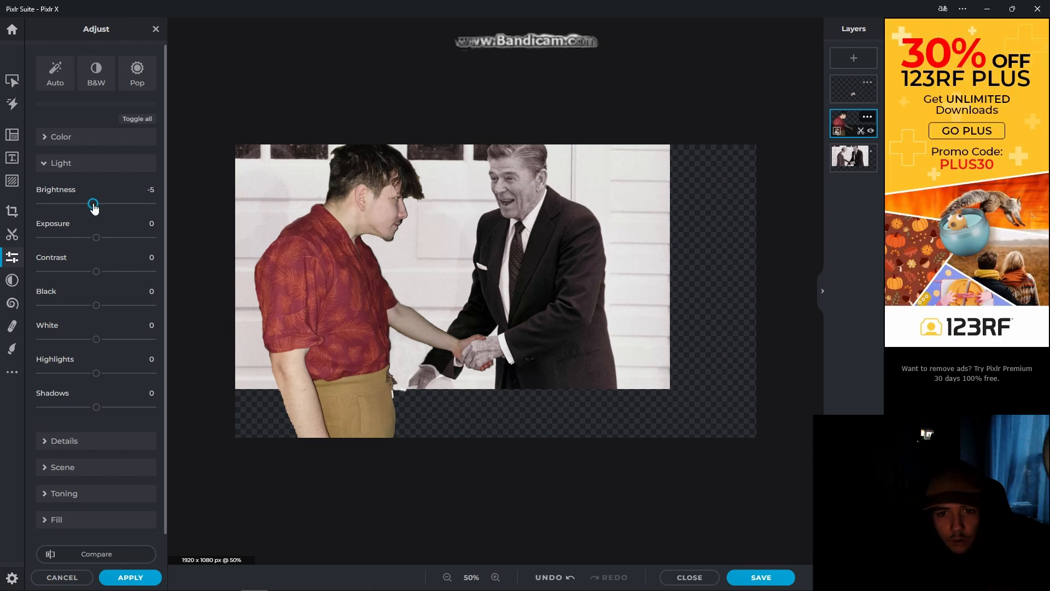
pyautogui.moveTo(93, 209); pyautogui.dragTo(100, 212)
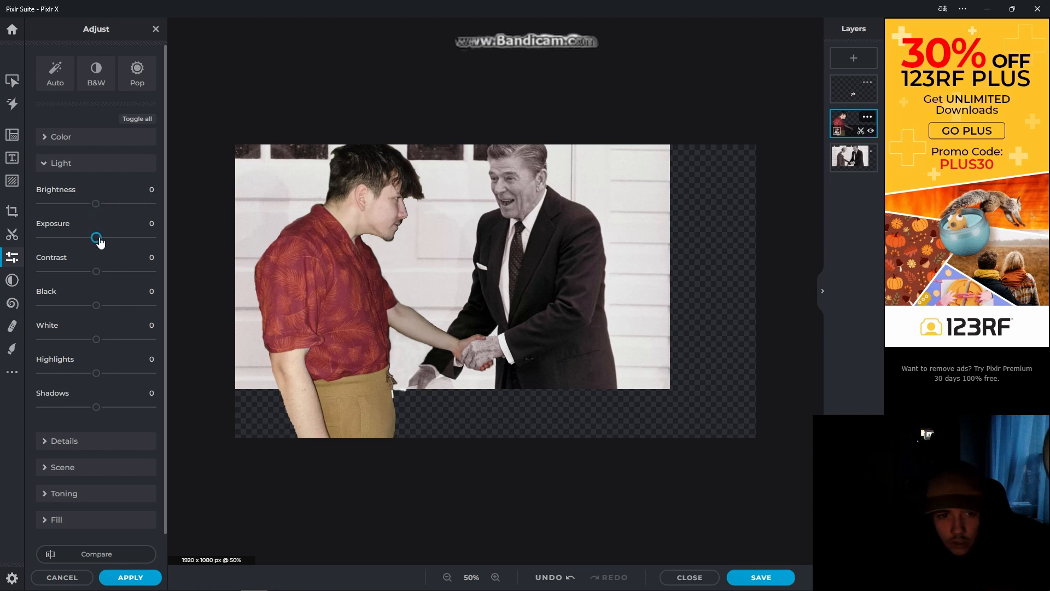
pyautogui.moveTo(100, 243)
pyautogui.mouseDown()
pyautogui.moveTo(110, 241)
pyautogui.moveTo(97, 242)
pyautogui.mouseUp()
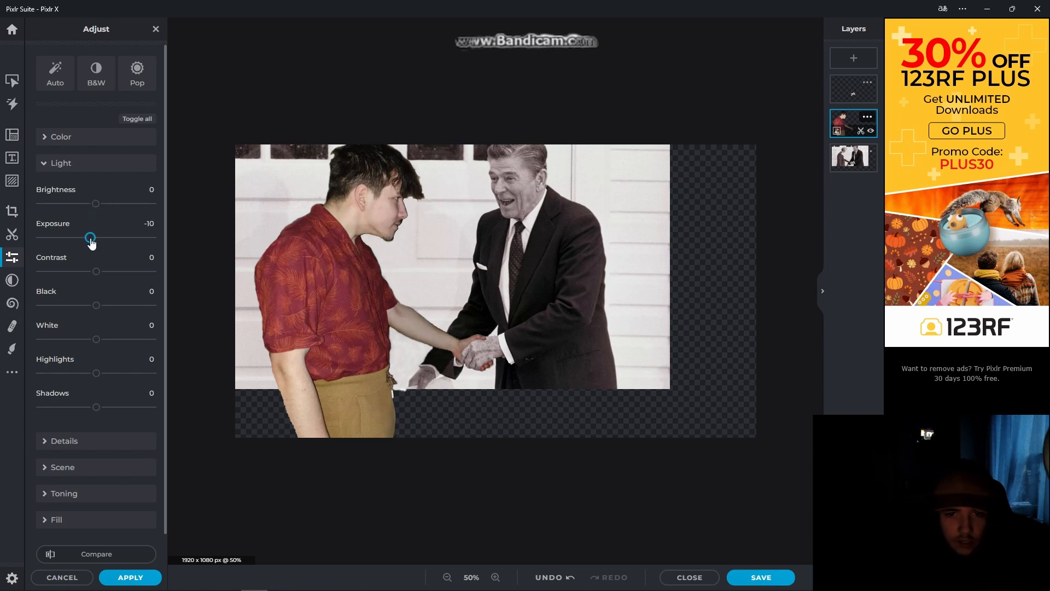
pyautogui.moveTo(91, 242); pyautogui.dragTo(91, 242)
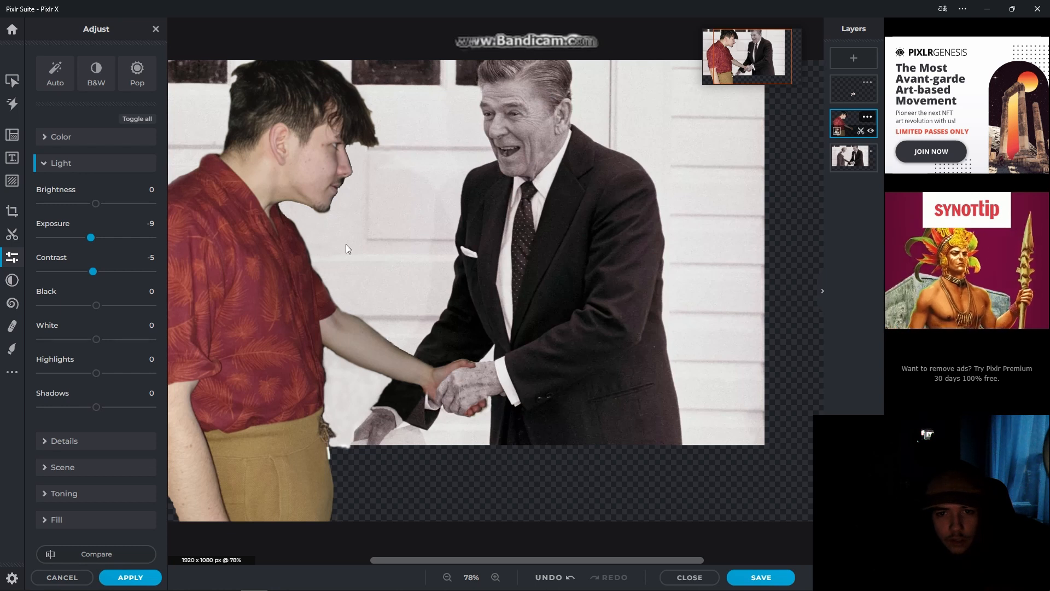
pyautogui.scroll(-2, 346, 244)
pyautogui.moveTo(96, 373); pyautogui.dragTo(90, 413)
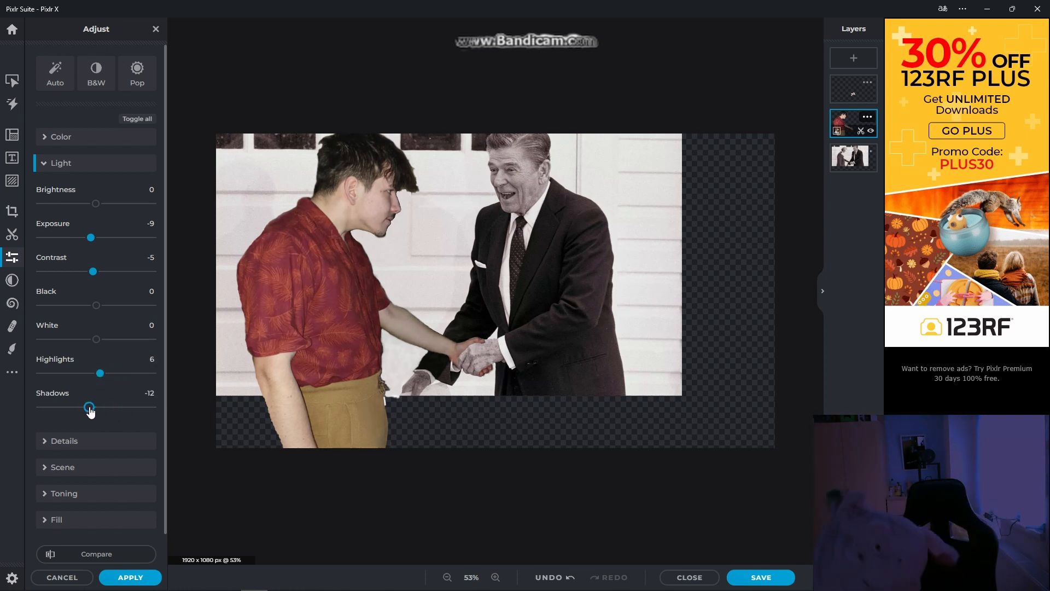
pyautogui.click(76, 572)
# Try out the sharpen, clarity, smooth, grain and vignette adjustments on the cut-out young man's layer.
pyautogui.click(12, 257)
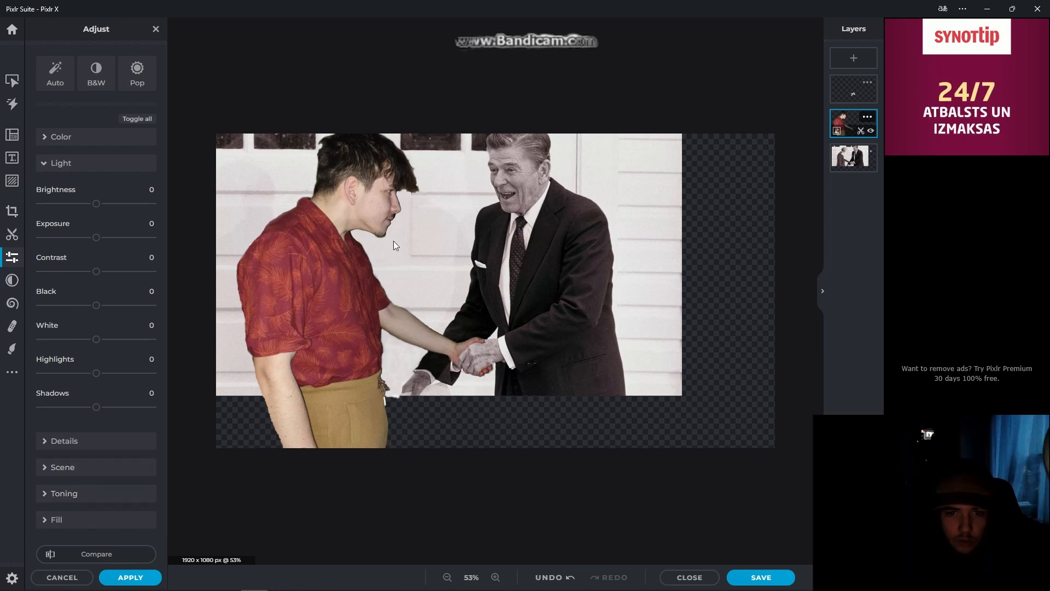
pyautogui.click(77, 441)
pyautogui.scroll(-3, 74, 396)
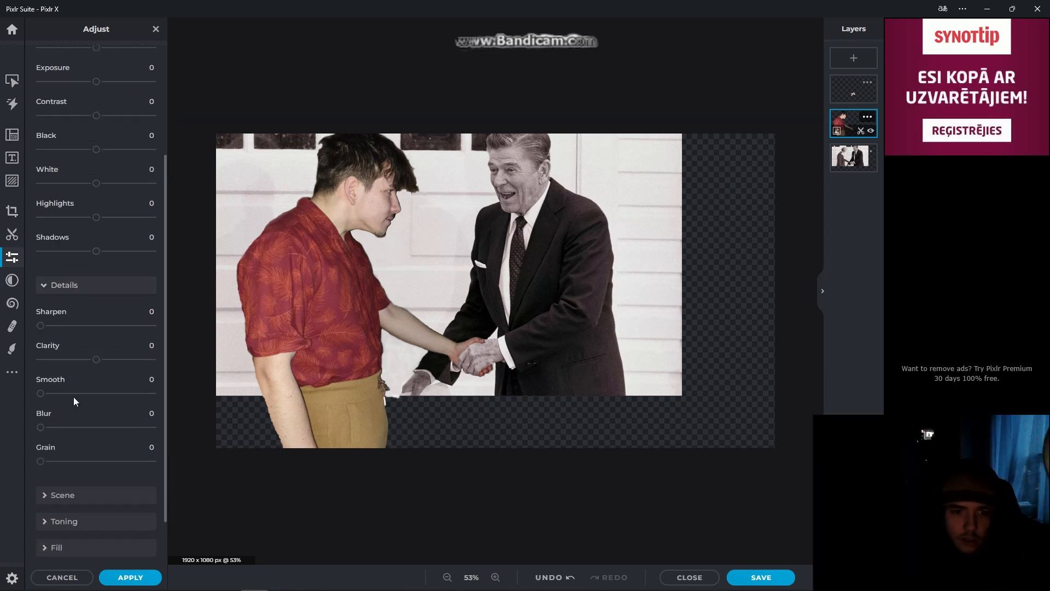
pyautogui.moveTo(132, 328); pyautogui.dragTo(68, 325)
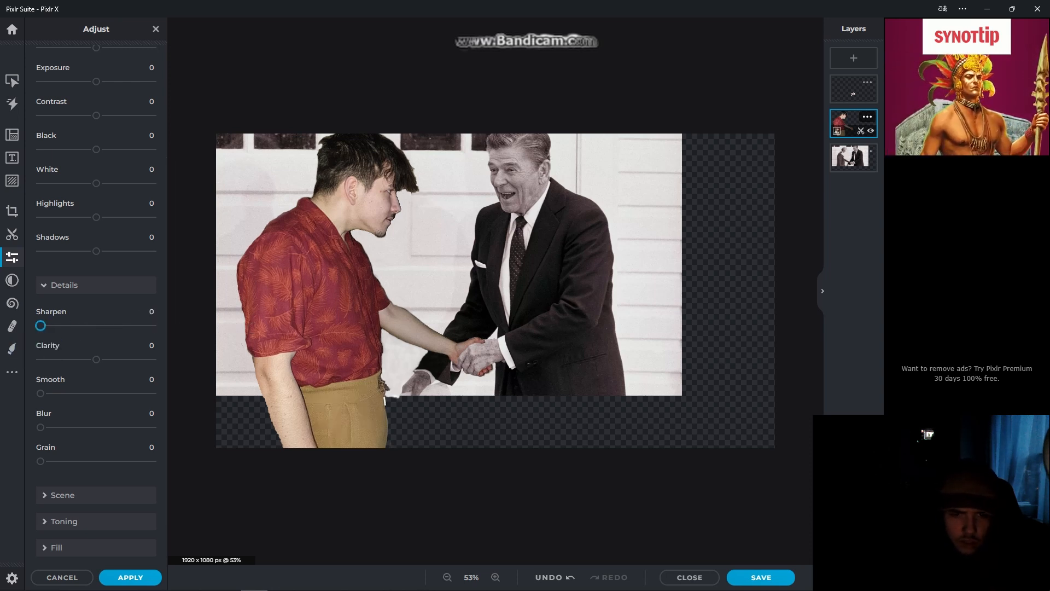
pyautogui.moveTo(97, 359)
pyautogui.mouseDown()
pyautogui.moveTo(264, 353)
pyautogui.moveTo(25, 359)
pyautogui.moveTo(316, 346)
pyautogui.moveTo(256, 360)
pyautogui.moveTo(25, 361)
pyautogui.moveTo(245, 363)
pyautogui.moveTo(72, 375)
pyautogui.moveTo(96, 376)
pyautogui.mouseUp()
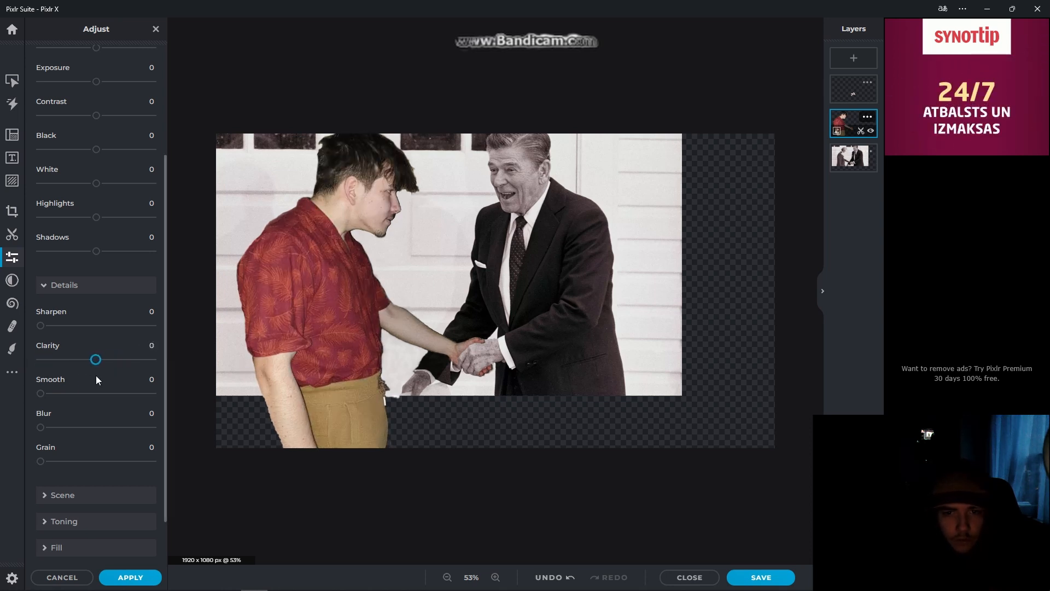
pyautogui.moveTo(40, 394); pyautogui.dragTo(14, 457)
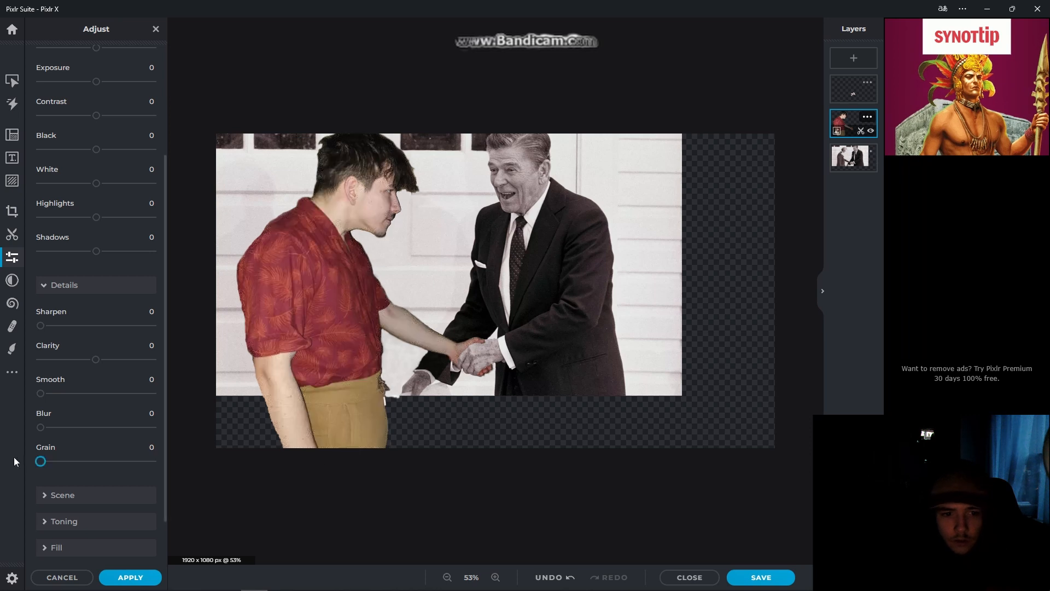
pyautogui.scroll(-2, 126, 445)
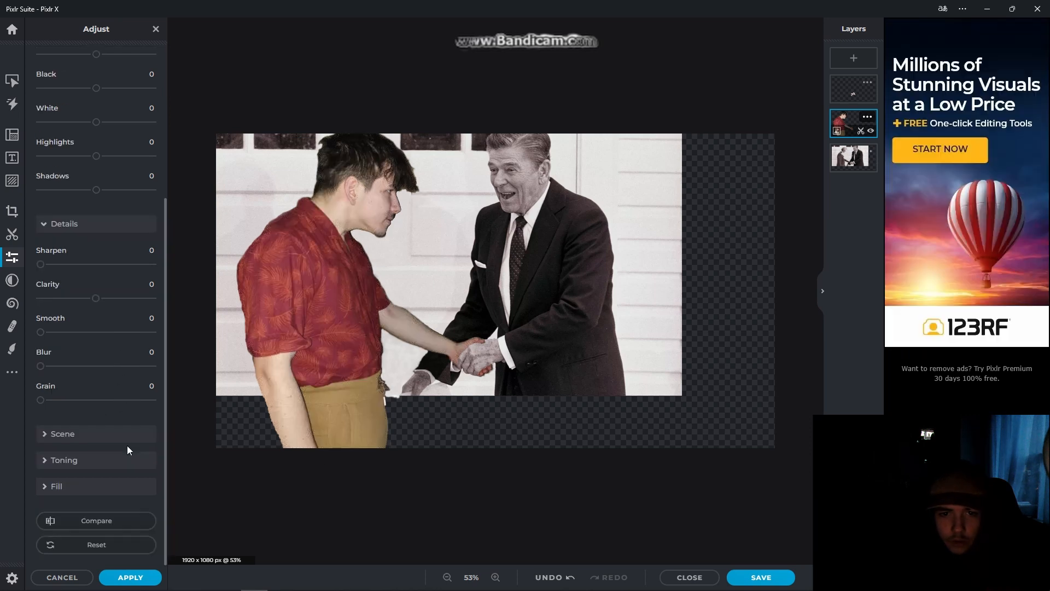
pyautogui.click(58, 435)
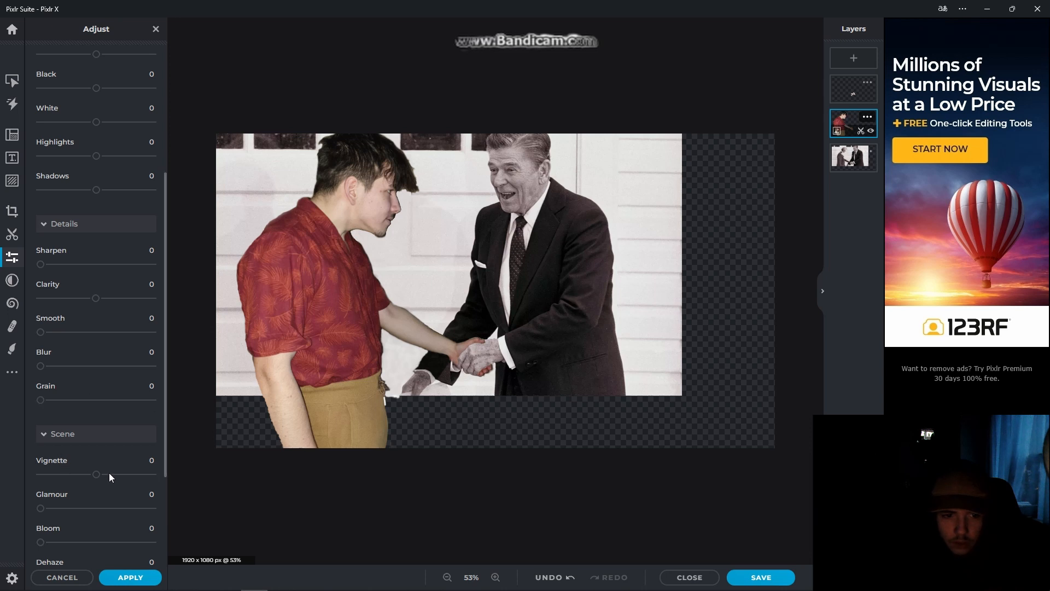
pyautogui.scroll(-3, 100, 481)
pyautogui.moveTo(98, 395)
pyautogui.mouseDown()
pyautogui.moveTo(276, 395)
pyautogui.moveTo(39, 396)
pyautogui.moveTo(331, 395)
pyautogui.moveTo(40, 395)
pyautogui.moveTo(95, 407)
pyautogui.mouseUp()
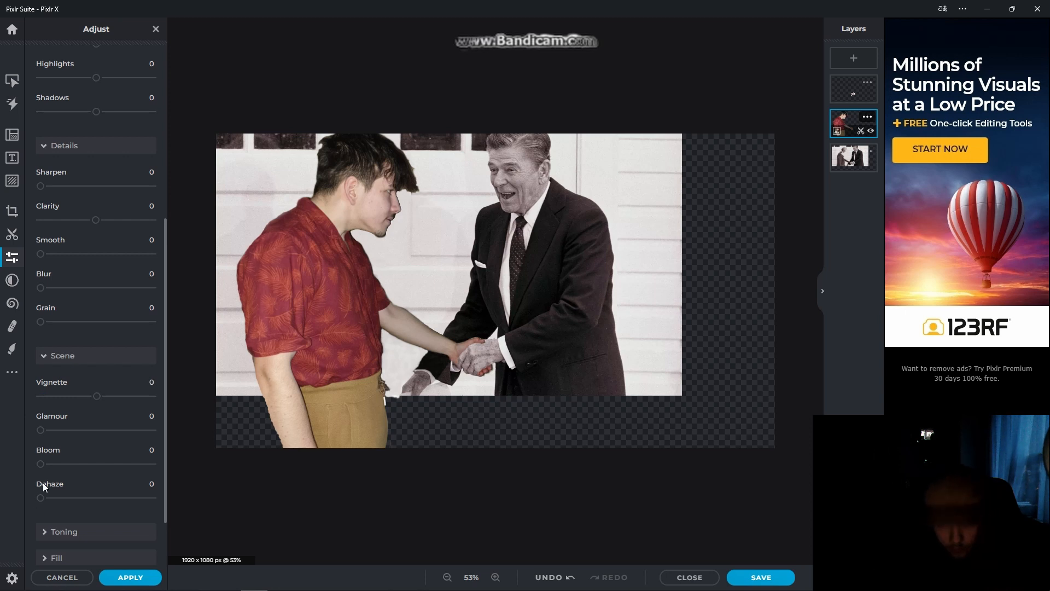
# Tone the cut-out young man's layer to a near-monochrome look by raising the toning amount and adjusting the shadow colour.
pyautogui.click(64, 530)
pyautogui.click(58, 454)
pyautogui.moveTo(88, 469)
pyautogui.mouseDown()
pyautogui.moveTo(36, 468)
pyautogui.moveTo(31, 484)
pyautogui.moveTo(52, 475)
pyautogui.mouseUp()
pyautogui.scroll(-3, 156, 505)
pyautogui.moveTo(40, 289); pyautogui.dragTo(153, 288)
pyautogui.moveTo(157, 507); pyautogui.dragTo(36, 523)
# Set the young man's brightness to 15, contrast to 8 and black to 2, and fine-tune his exposure to match the photo.
pyautogui.scroll(10, 71, 189)
pyautogui.moveTo(96, 203); pyautogui.dragTo(105, 204)
pyautogui.moveTo(96, 271); pyautogui.dragTo(101, 271)
pyautogui.moveTo(96, 305); pyautogui.dragTo(99, 305)
pyautogui.moveTo(97, 237); pyautogui.dragTo(109, 238)
pyautogui.moveTo(101, 271); pyautogui.dragTo(108, 272)
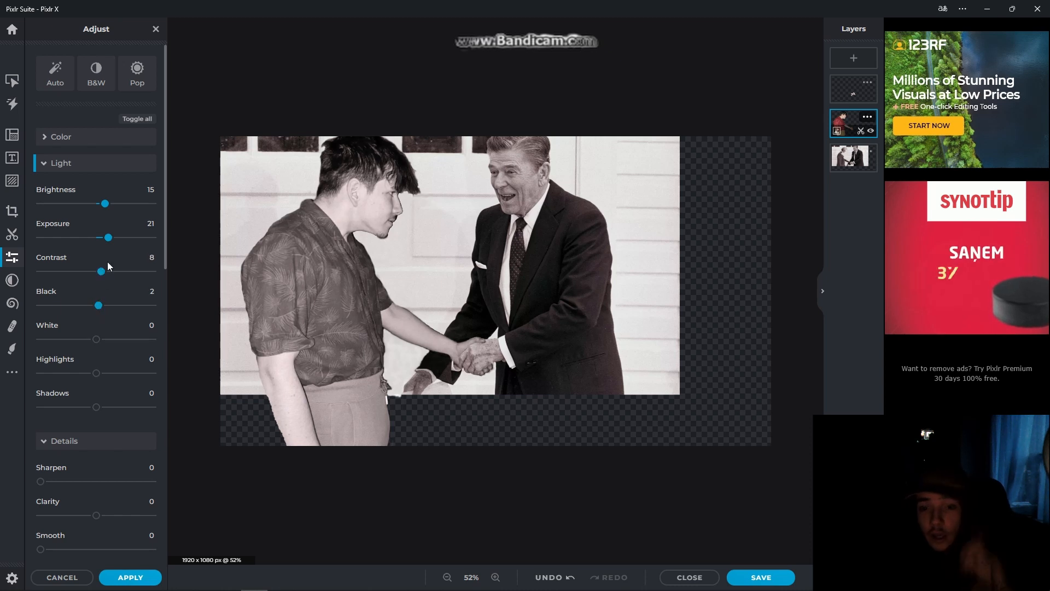
pyautogui.moveTo(109, 238); pyautogui.dragTo(100, 245)
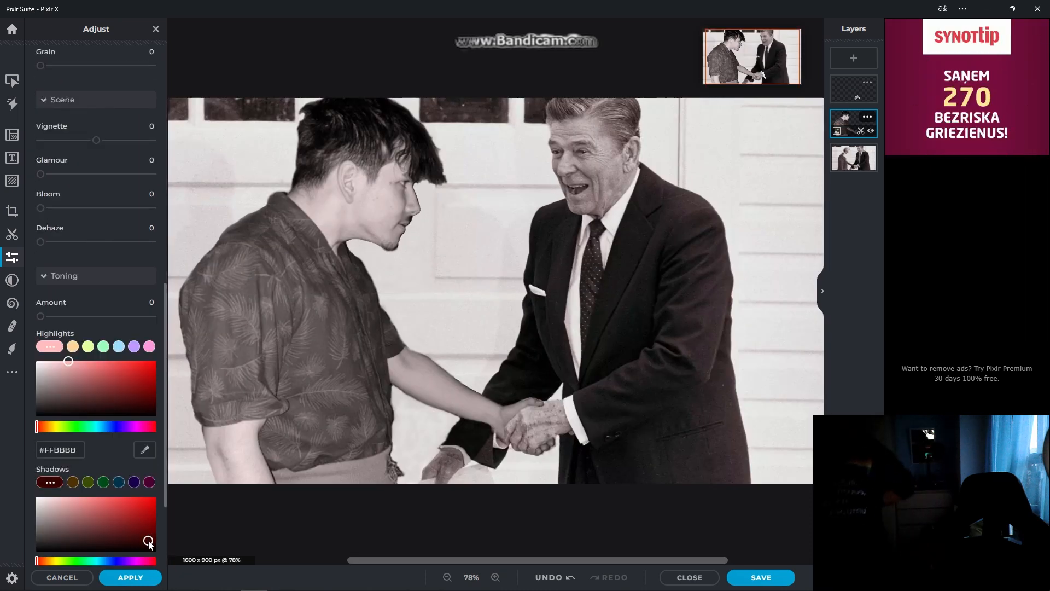
pyautogui.scroll(10, 95, 383)
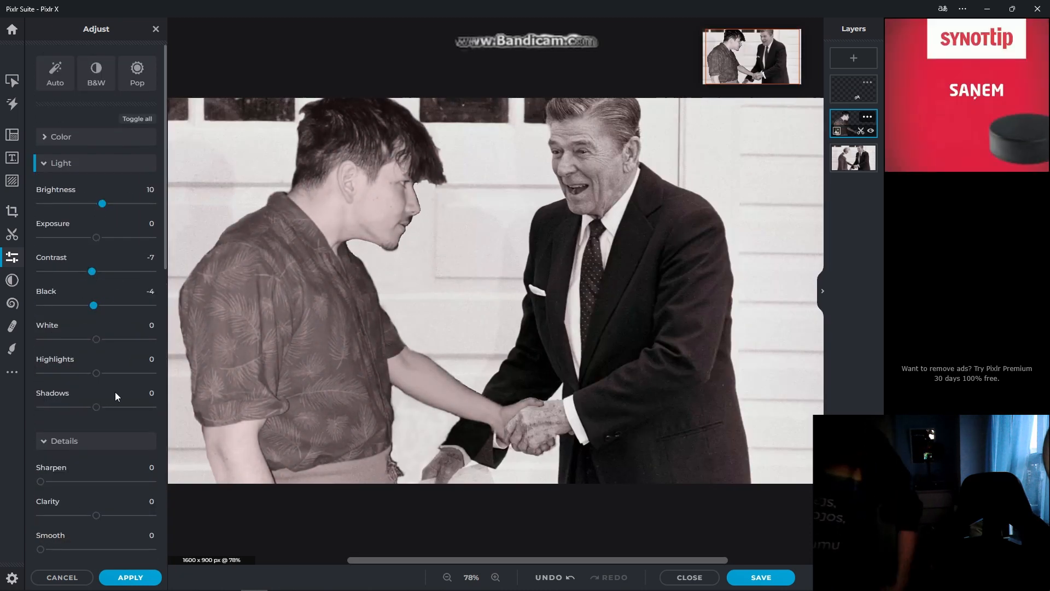